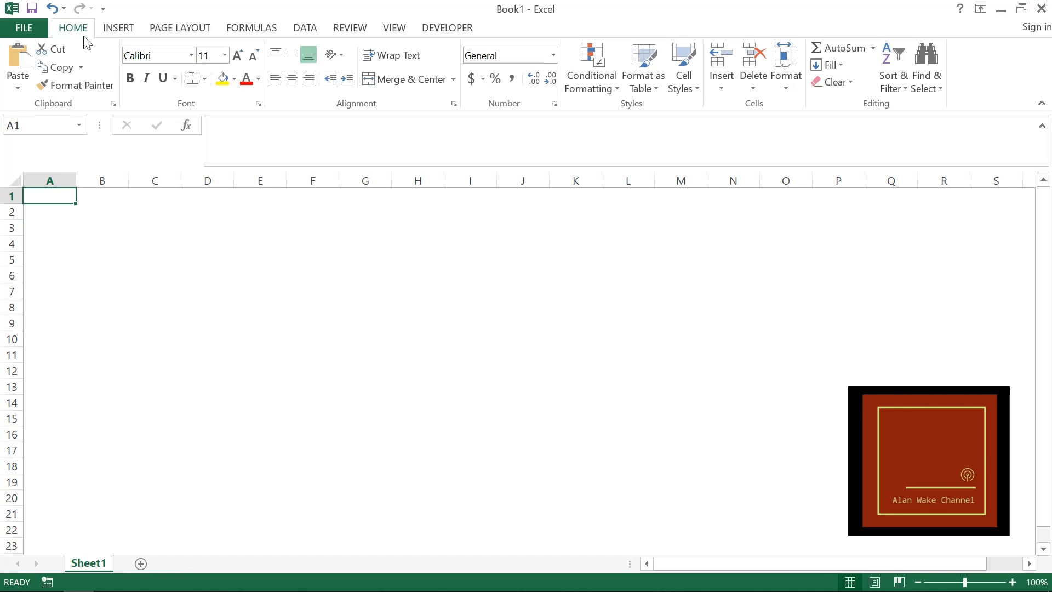
- View the Paste Special options available for the empty cell A1 and close them without pasting
key("alt")
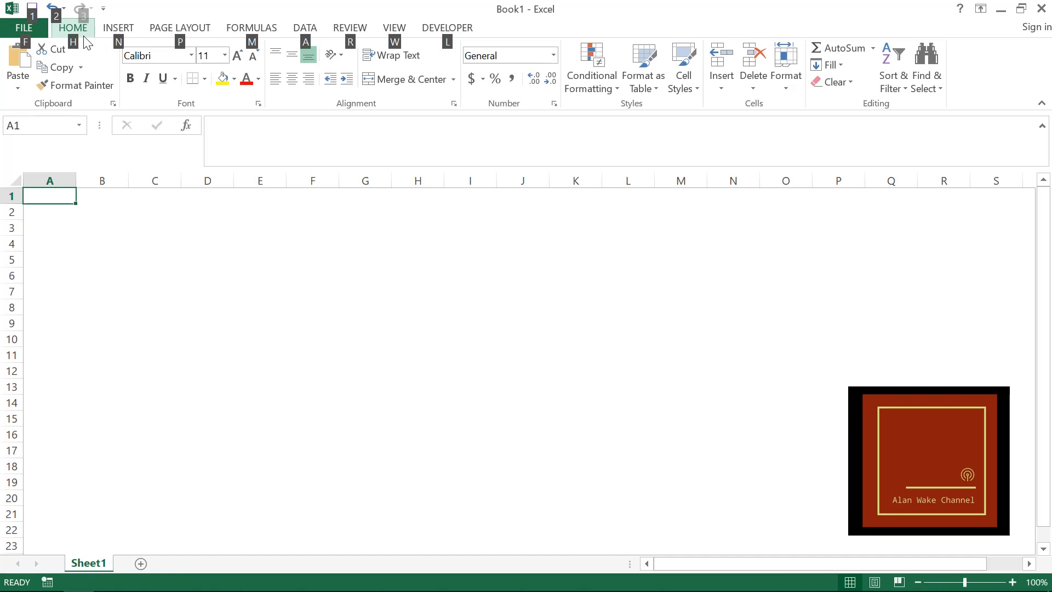
key("alt")
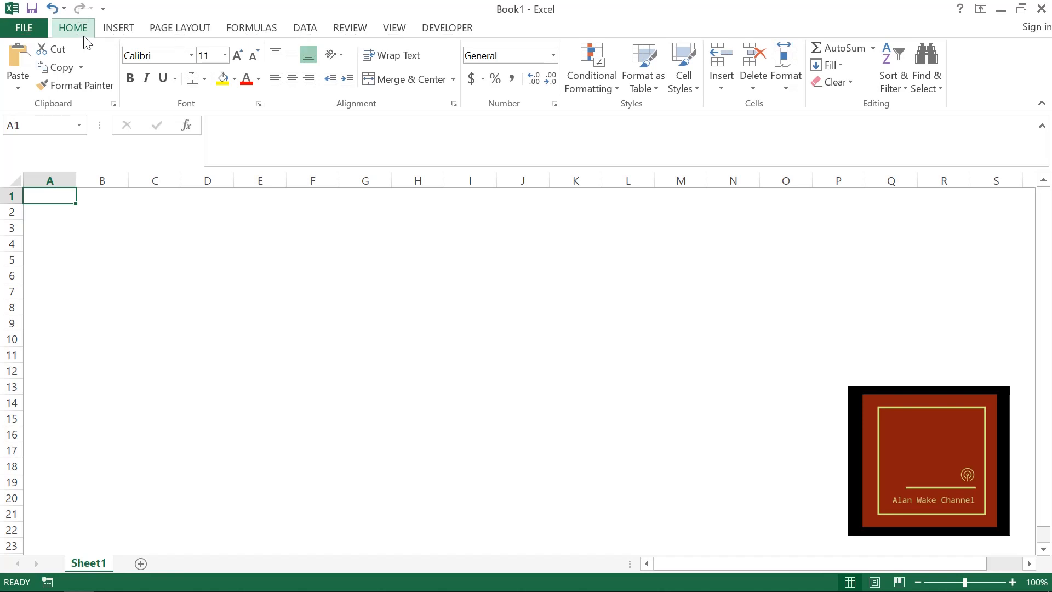
left_click(17, 79)
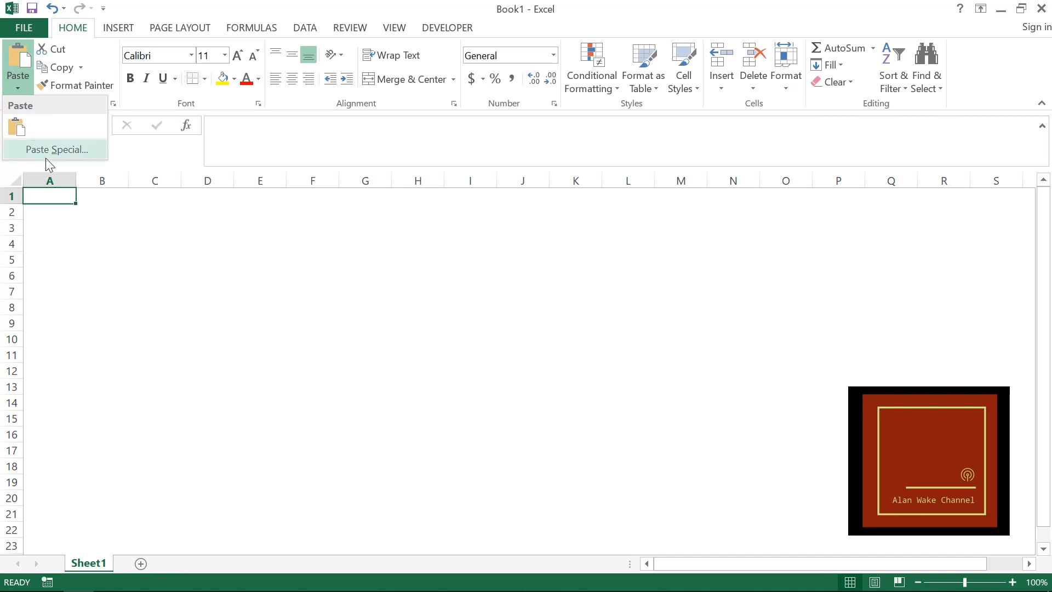
left_click(57, 149)
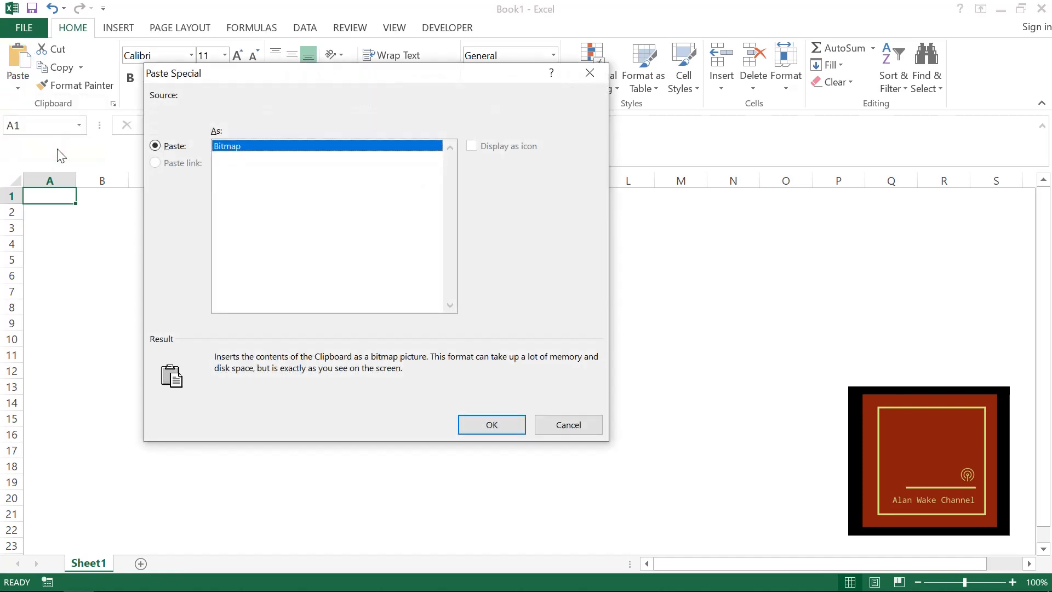
key("Escape")
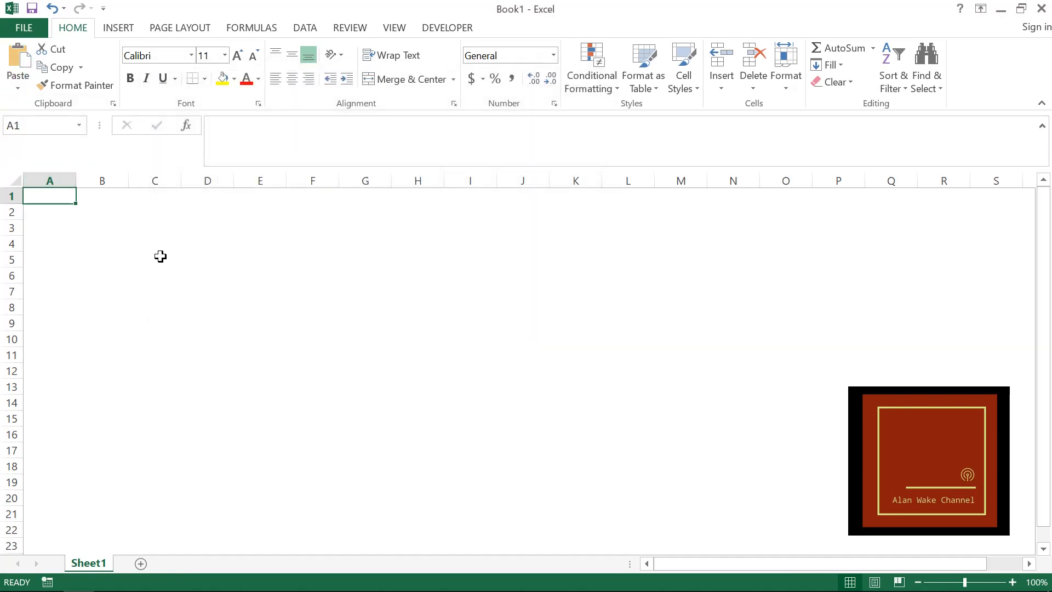
- Enter the value 1 in both cells B4 and C4
left_click(102, 245)
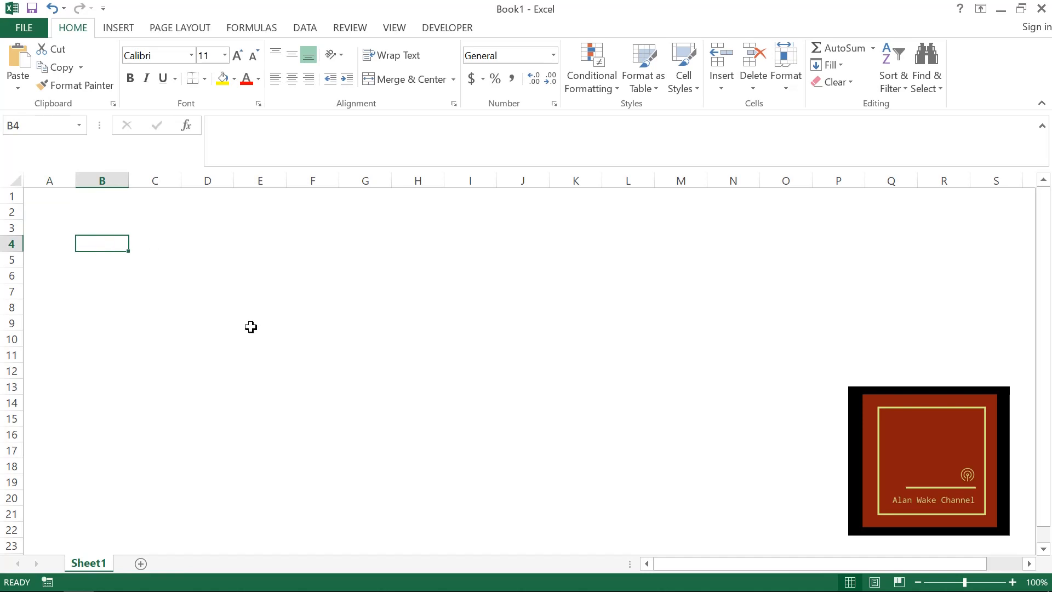
type("=")
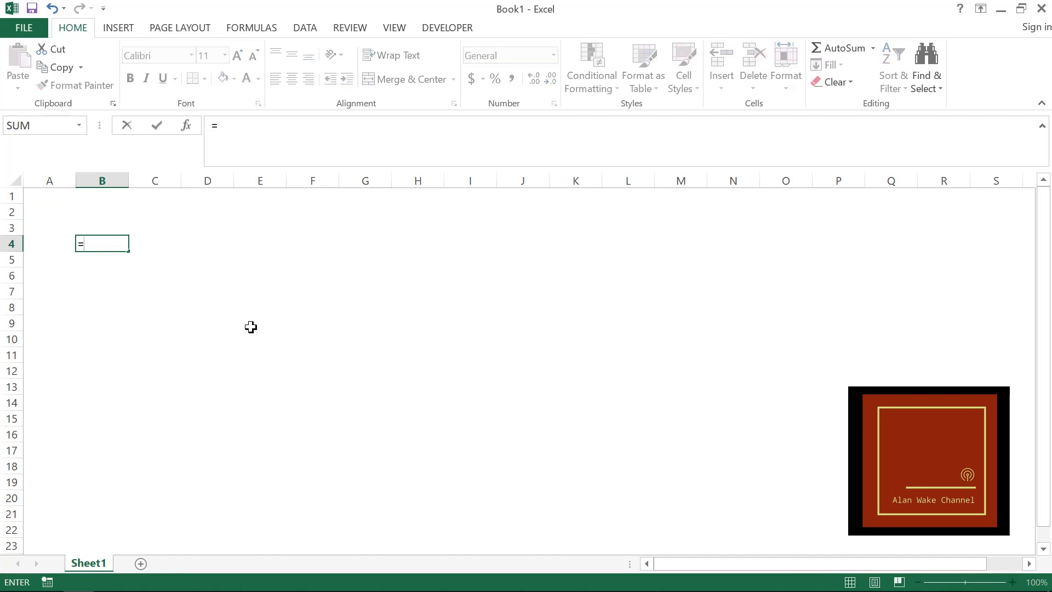
key("Escape")
type("1")
key("Tab")
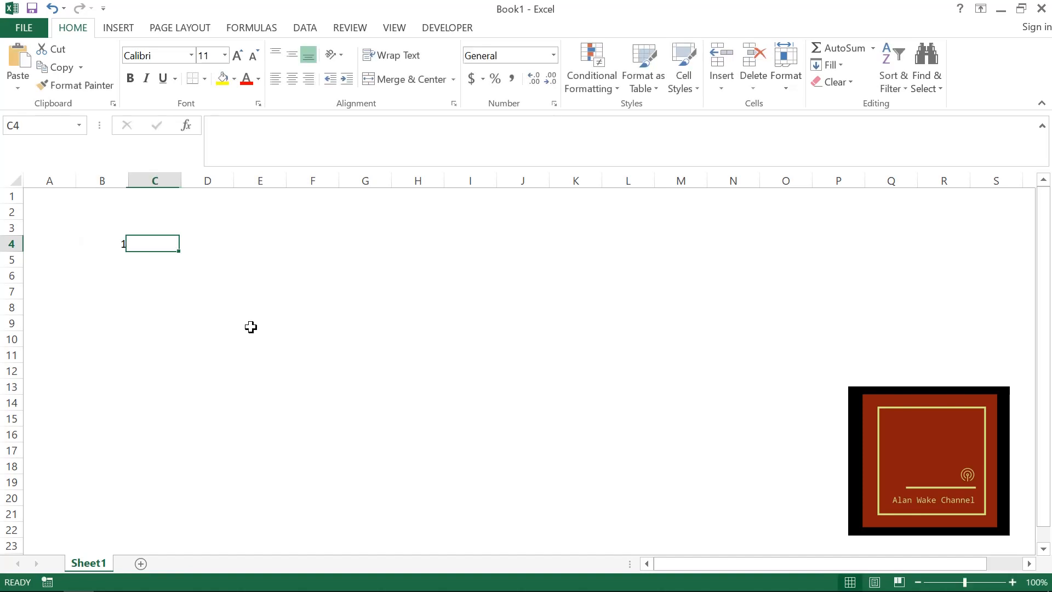
type("1")
key("Tab")
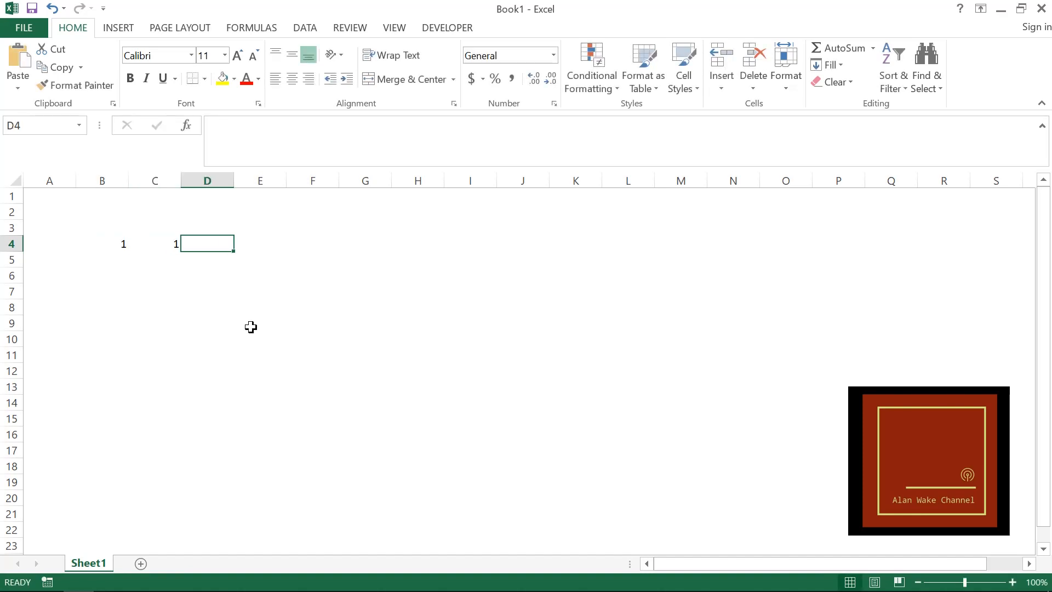
- Enter the formula =SUM(B4:C4) in cell D4
type("=a")
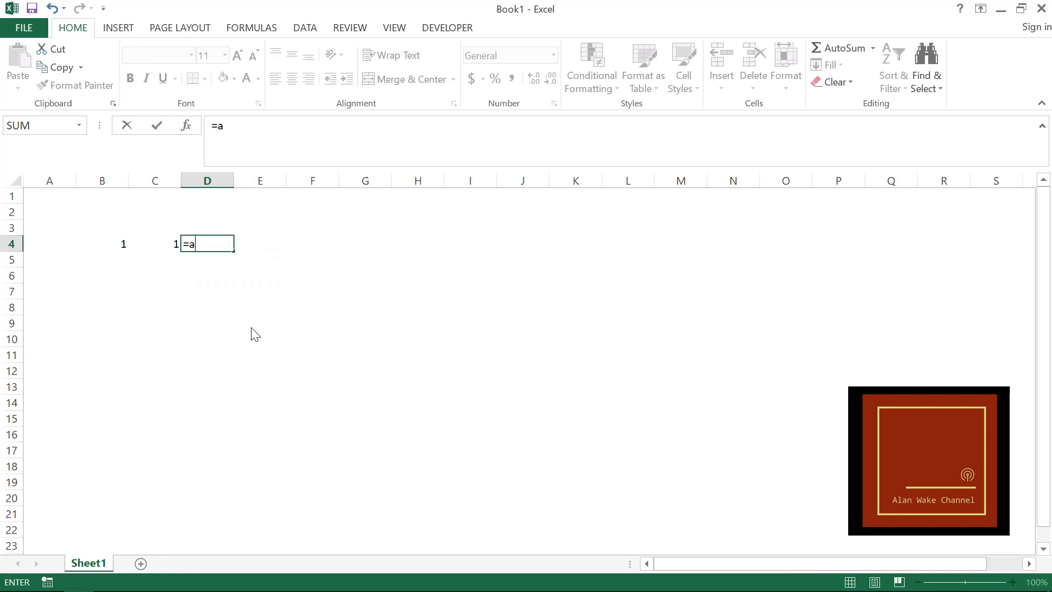
key("BackSpace")
type("sum")
key("Tab")
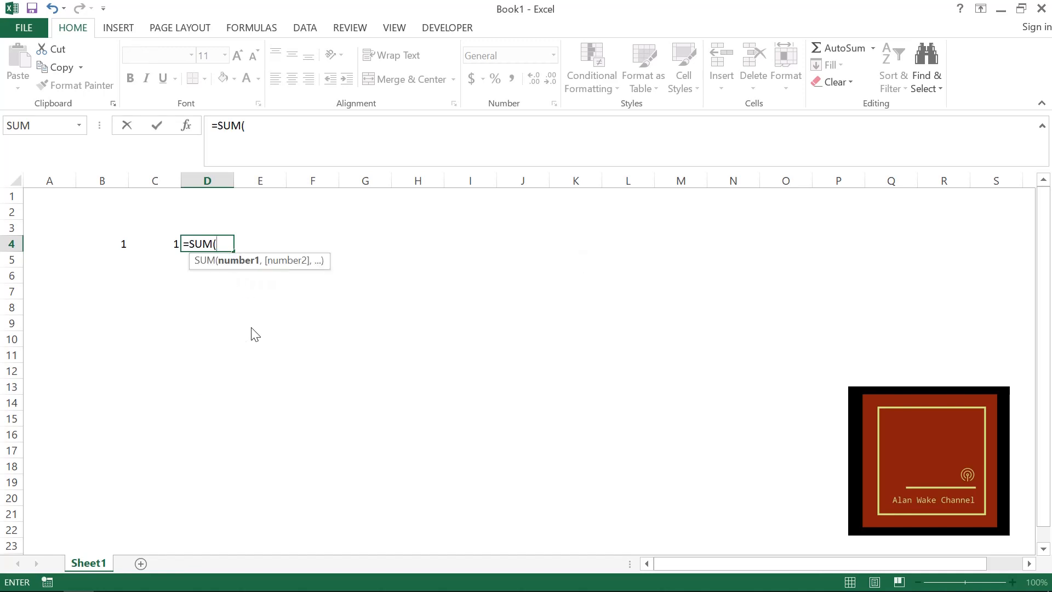
key("Left")
key("shift+Left")
key("Return")
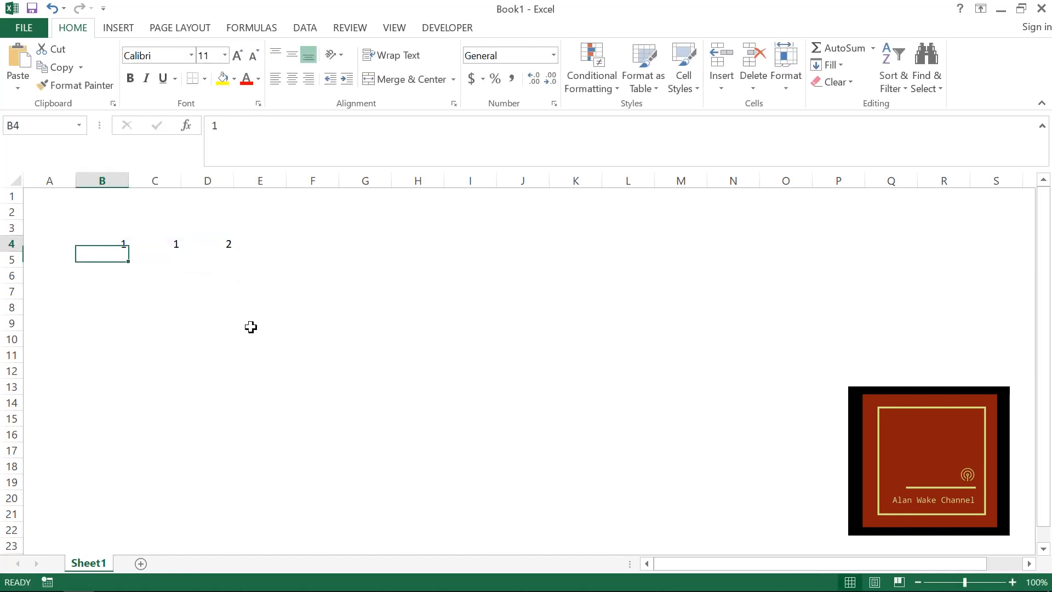
- Copy the sum formula cell D4 and review the Paste Special options for cell E4
key("Right")
key("Right")
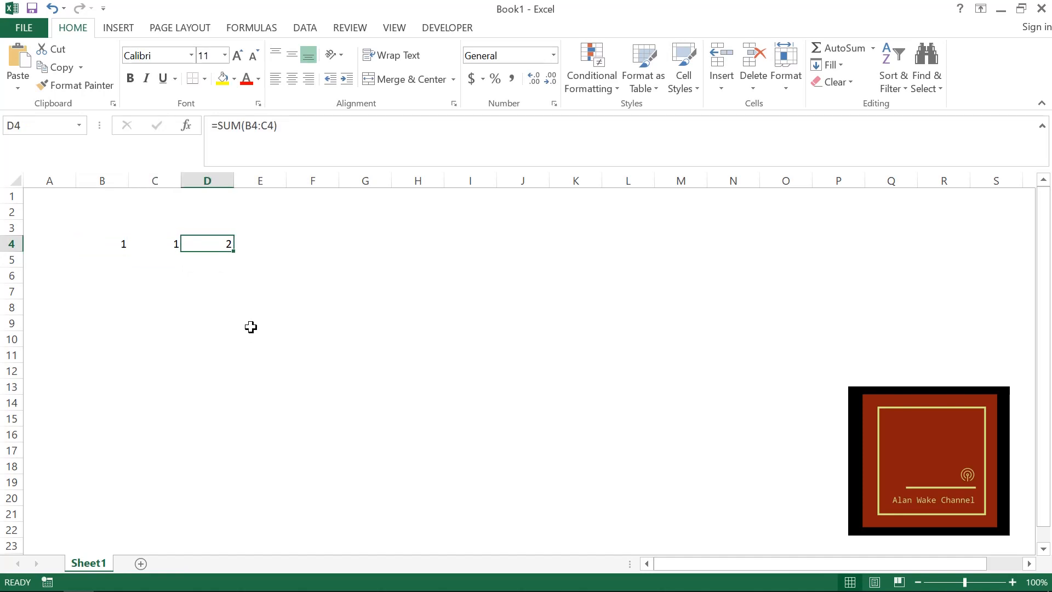
key("ctrl+c")
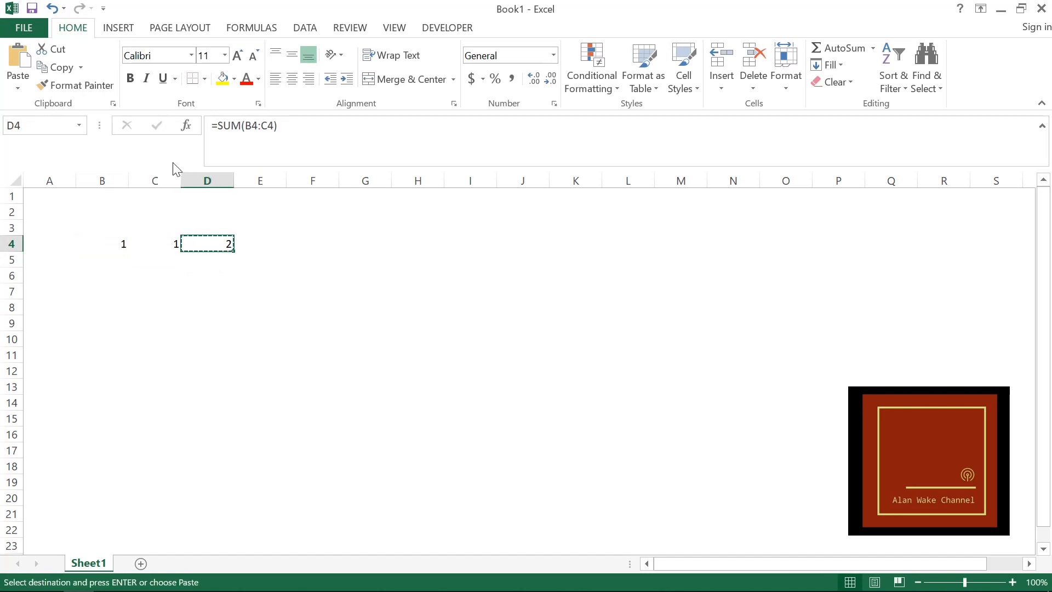
left_click(260, 244)
left_click(19, 82)
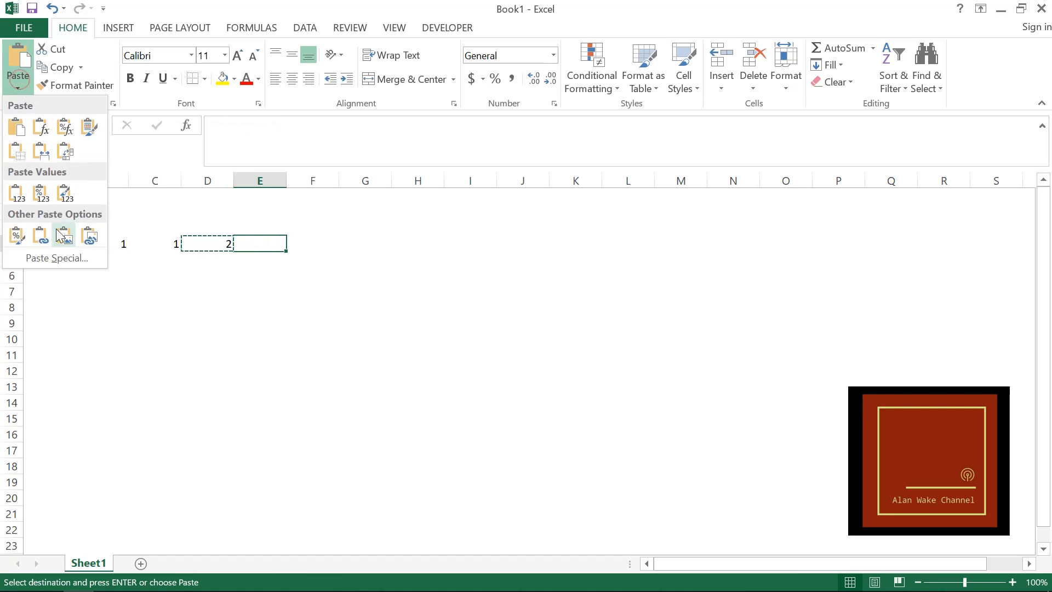
left_click(63, 260)
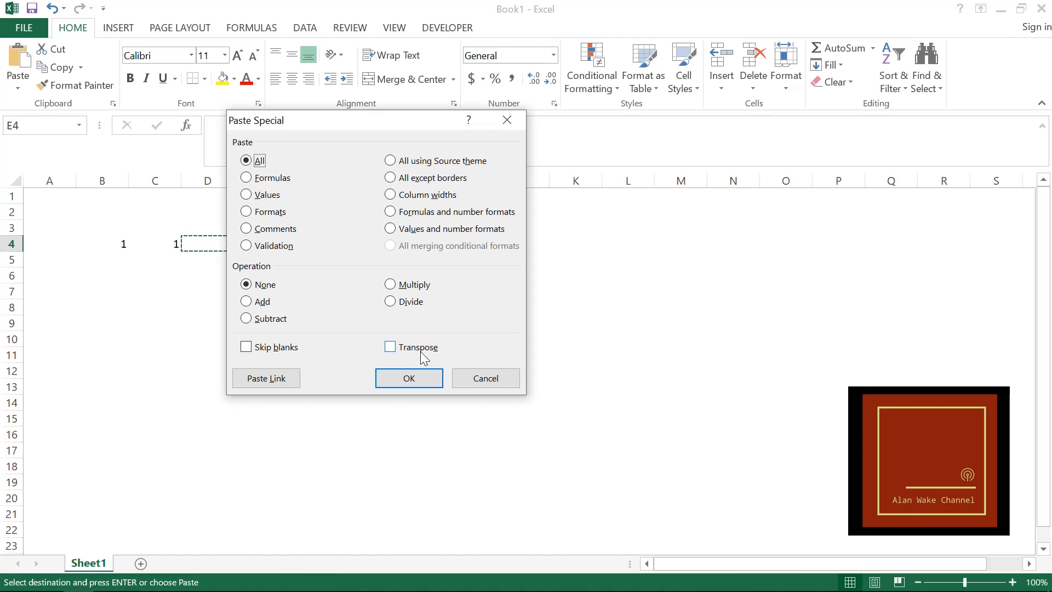
key("Return")
key("Escape")
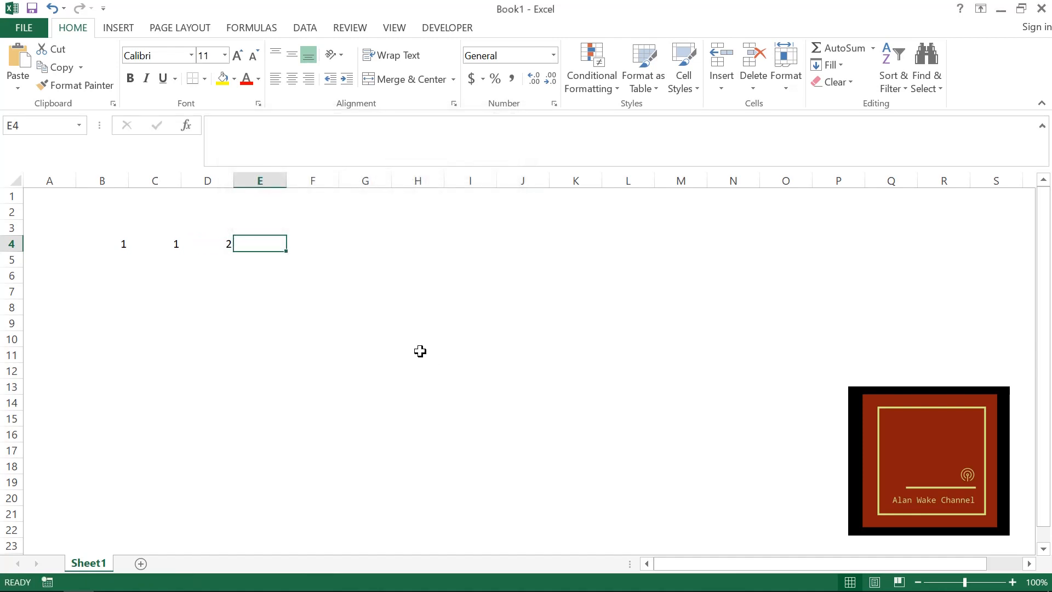
- Review the available fonts and font sizes for cell B4, keeping Calibri as the font
key("Left")
key("Left")
key("Left")
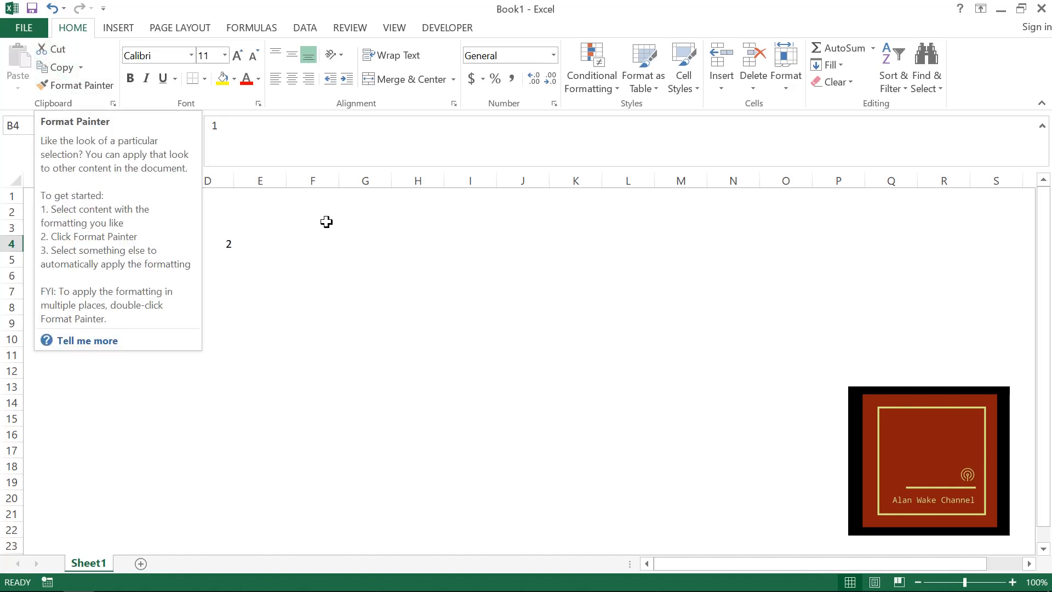
left_click(195, 60)
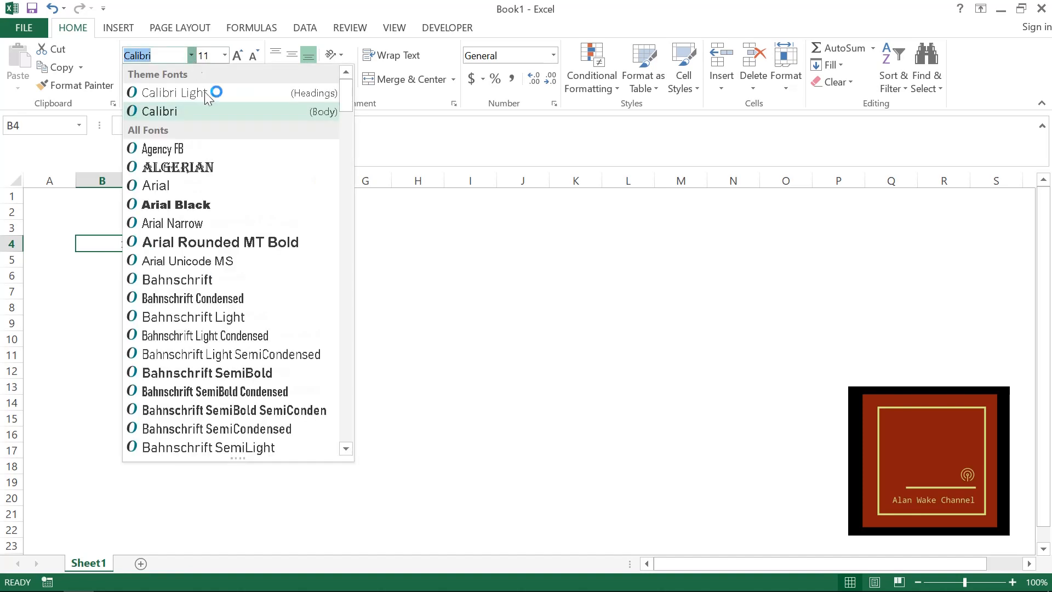
left_click(222, 108)
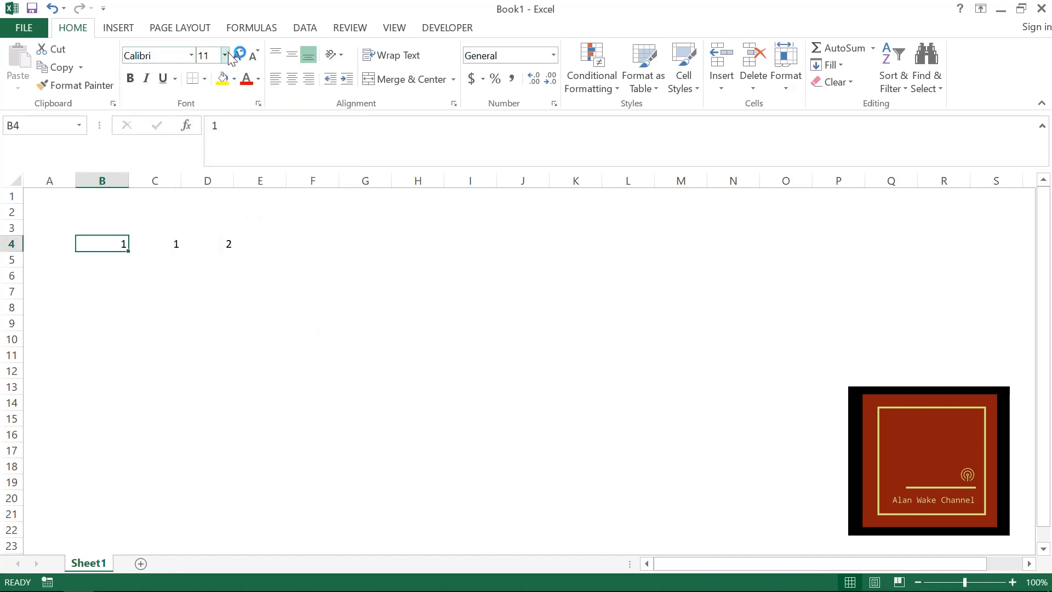
left_click(225, 55)
left_click(226, 55)
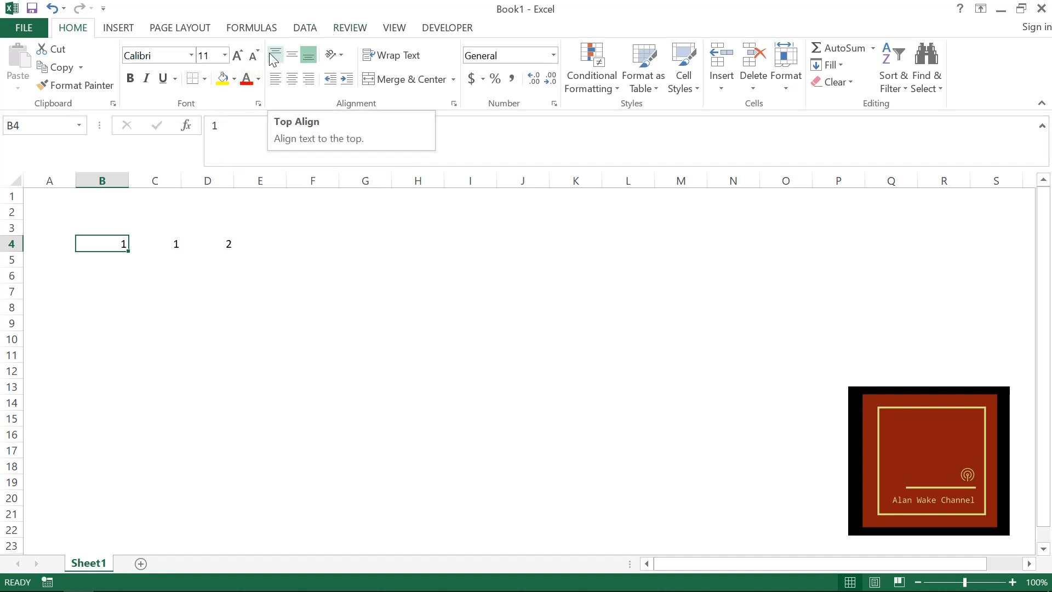
- Enter the word "Text" with a capital T in cell G8
left_click(369, 305)
type("te")
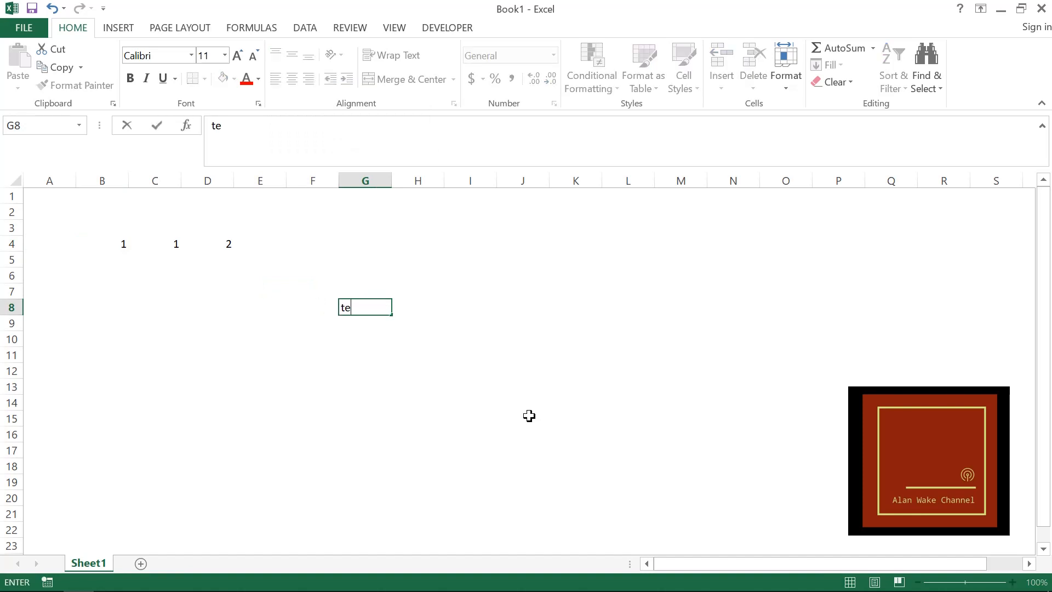
key("BackSpace")
key("BackSpace")
type("Text")
key("Return")
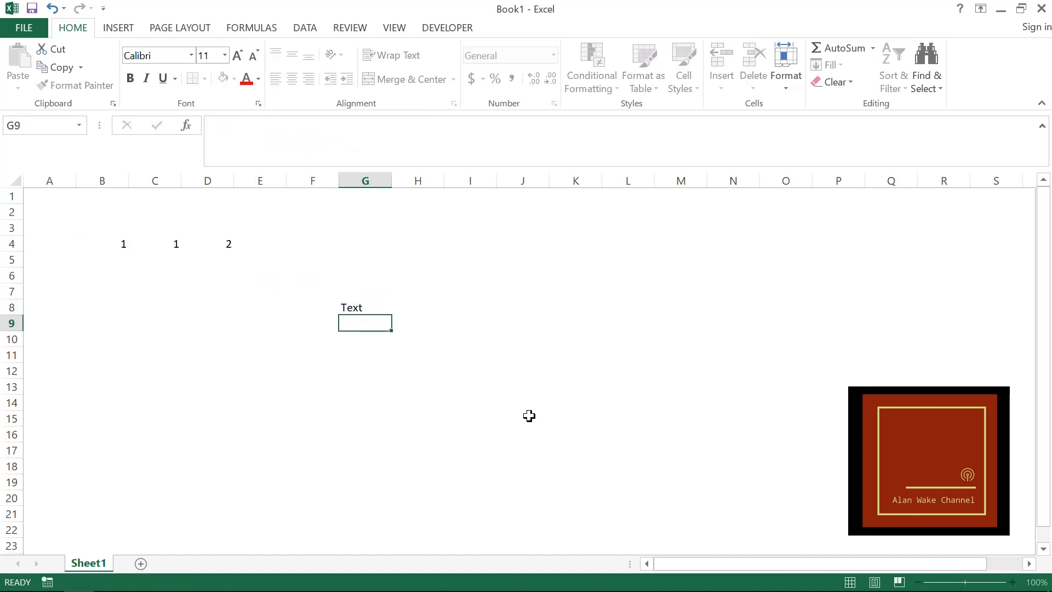
- Top-align the text in cell G8 and increase row 8 to about five times the standard row height
key("Up")
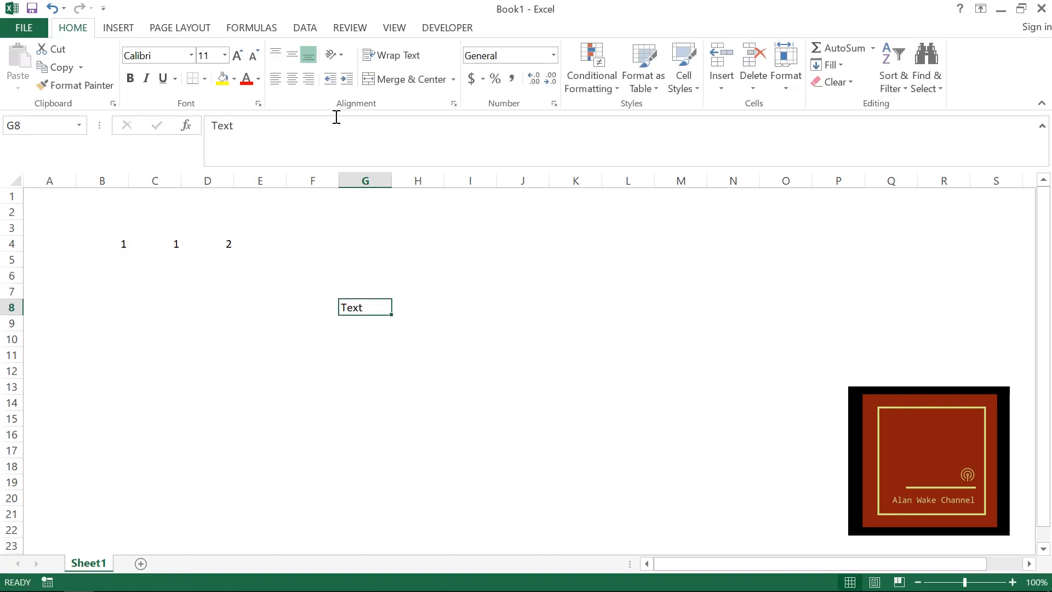
left_click(275, 55)
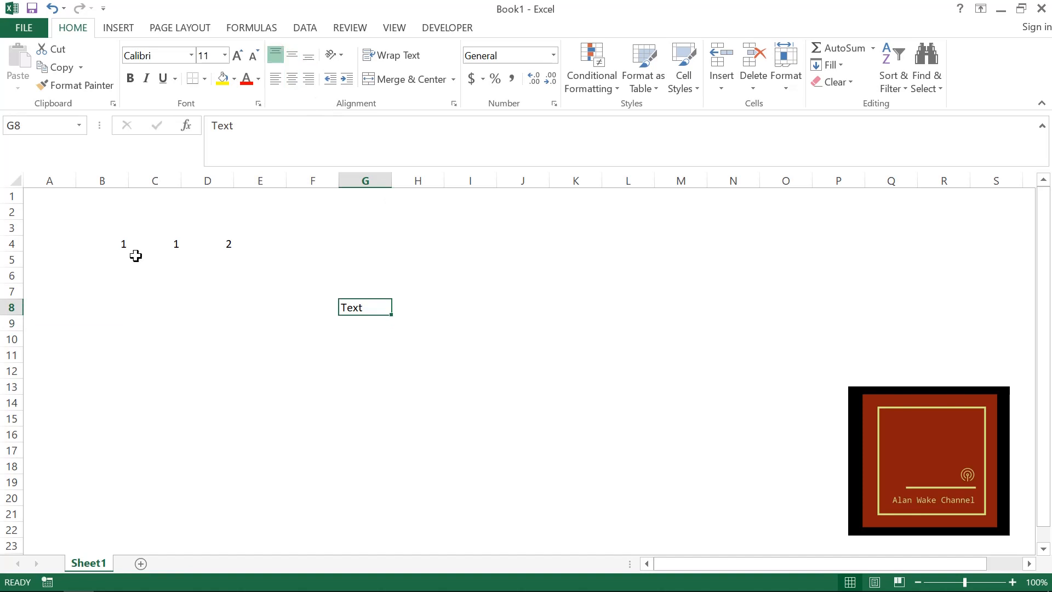
left_click_drag(12, 315, 15, 375)
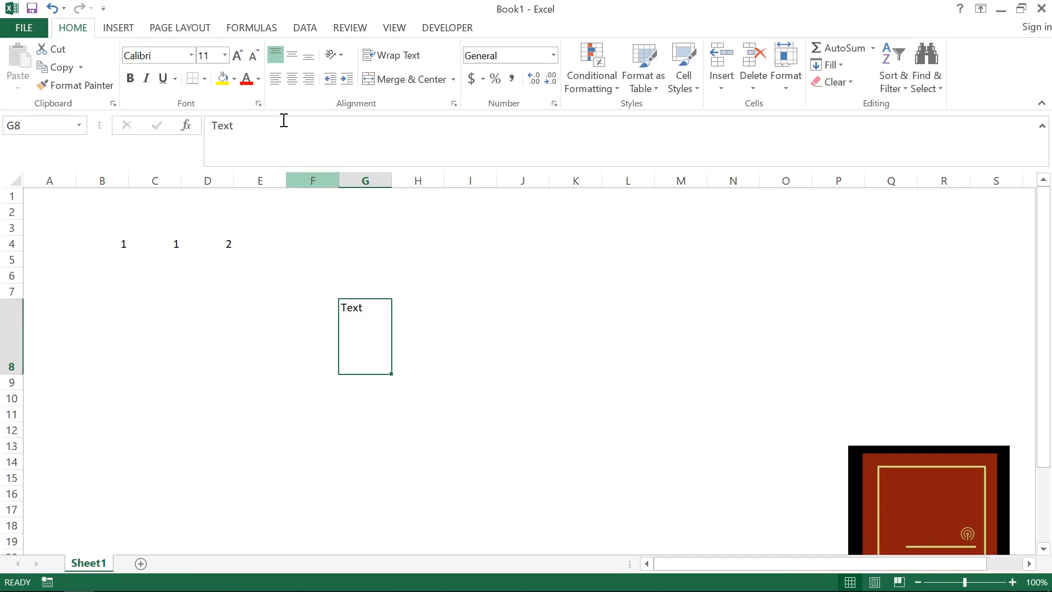
- Try the middle, bottom and top vertical alignments on the text in G8, finishing with bottom alignment
left_click(295, 63)
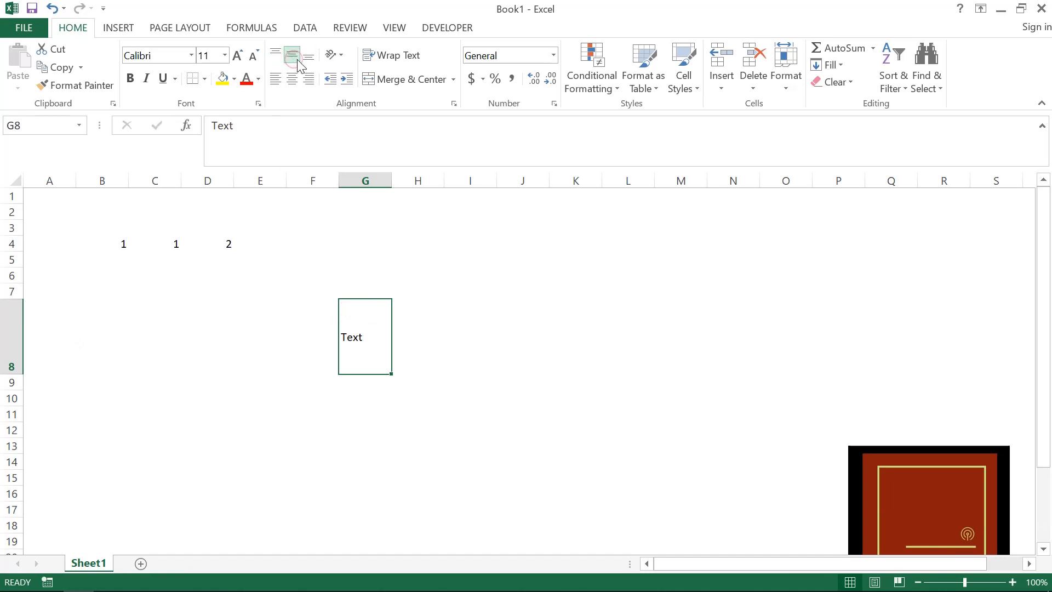
left_click(312, 58)
left_click(273, 55)
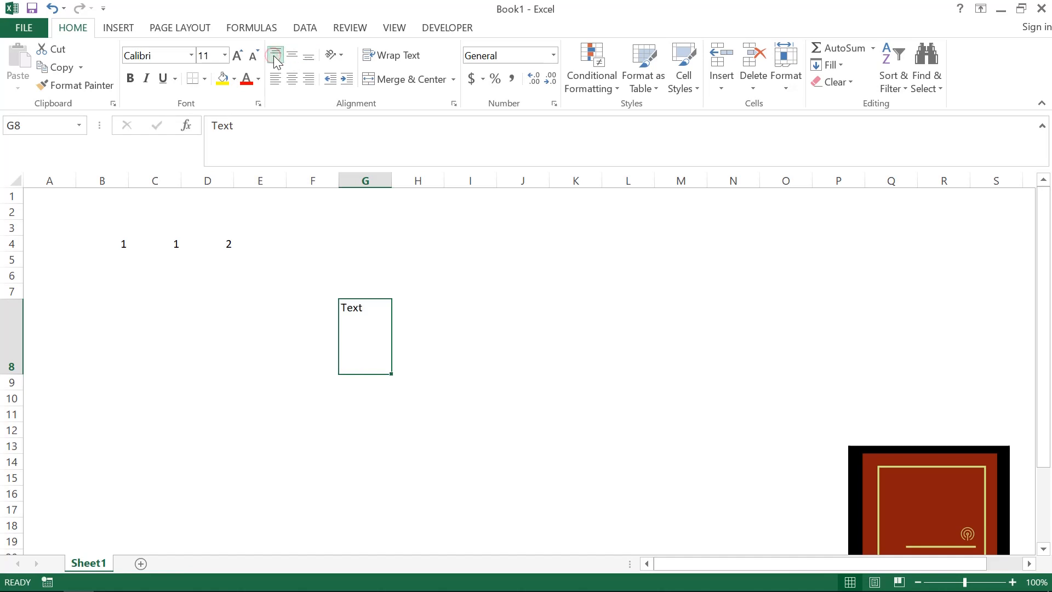
left_click(296, 57)
left_click(308, 57)
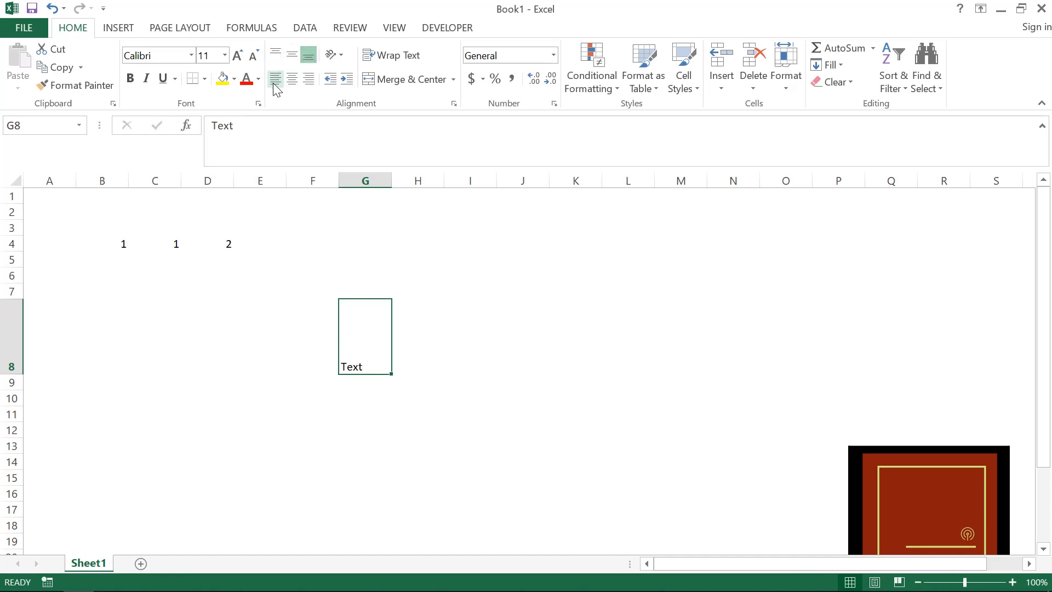
- Try center and right horizontal alignment on G8, and set its text to left and top alignment
left_click(292, 80)
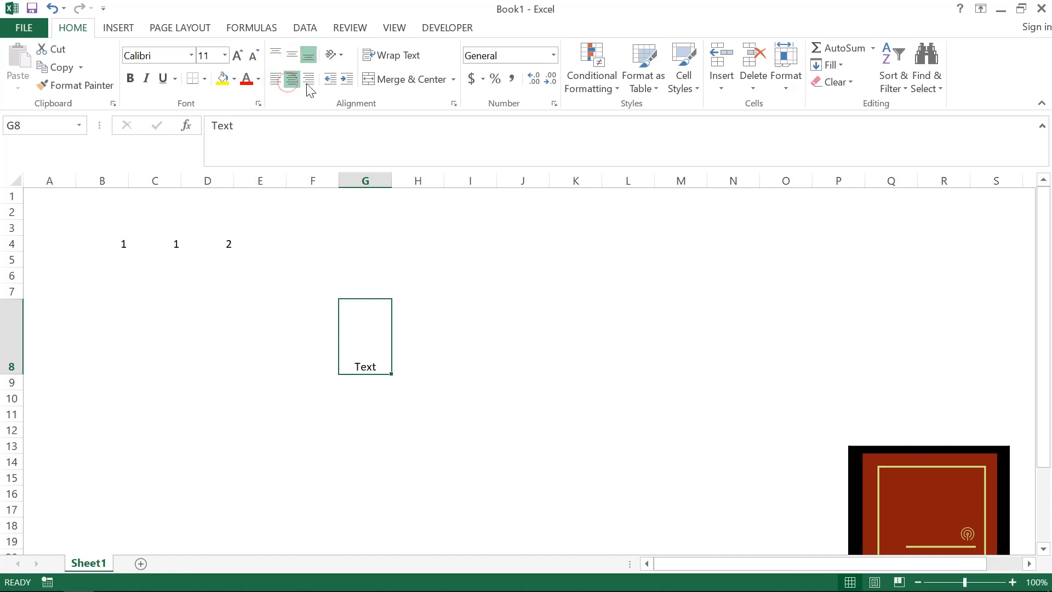
left_click(309, 80)
left_click(298, 84)
left_click(276, 81)
left_click(276, 55)
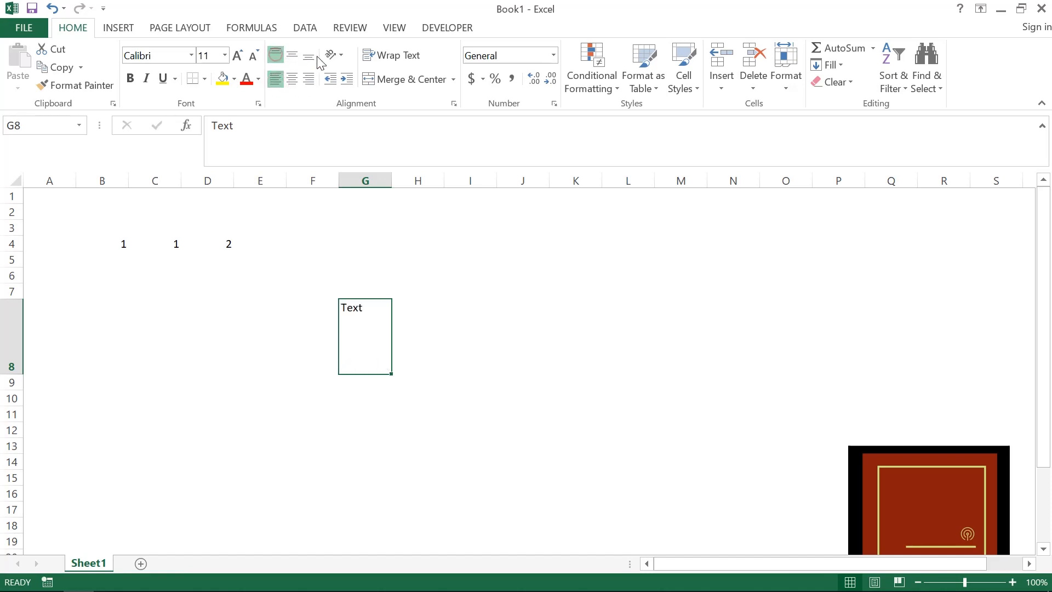
- Try the Vertical Text orientation on cell G8 and change it to Rotate Text Up
left_click(337, 60)
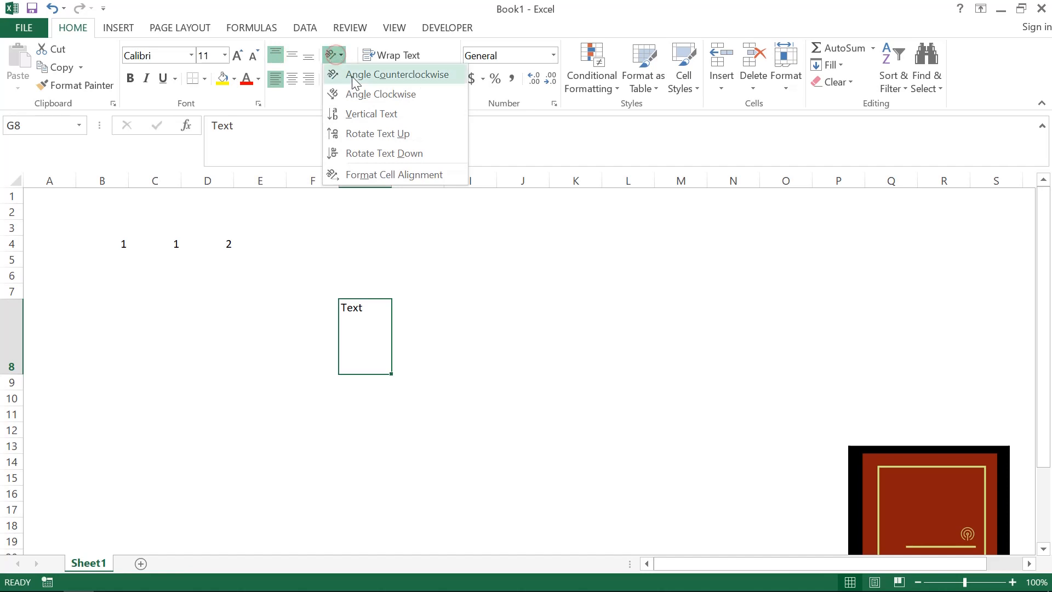
left_click(366, 115)
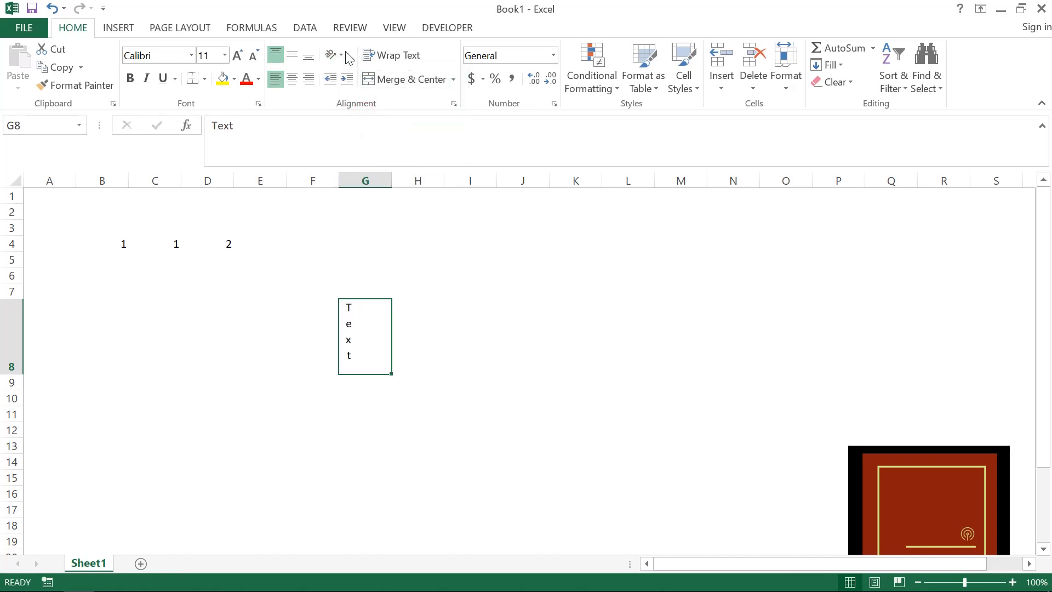
left_click(341, 55)
left_click(360, 135)
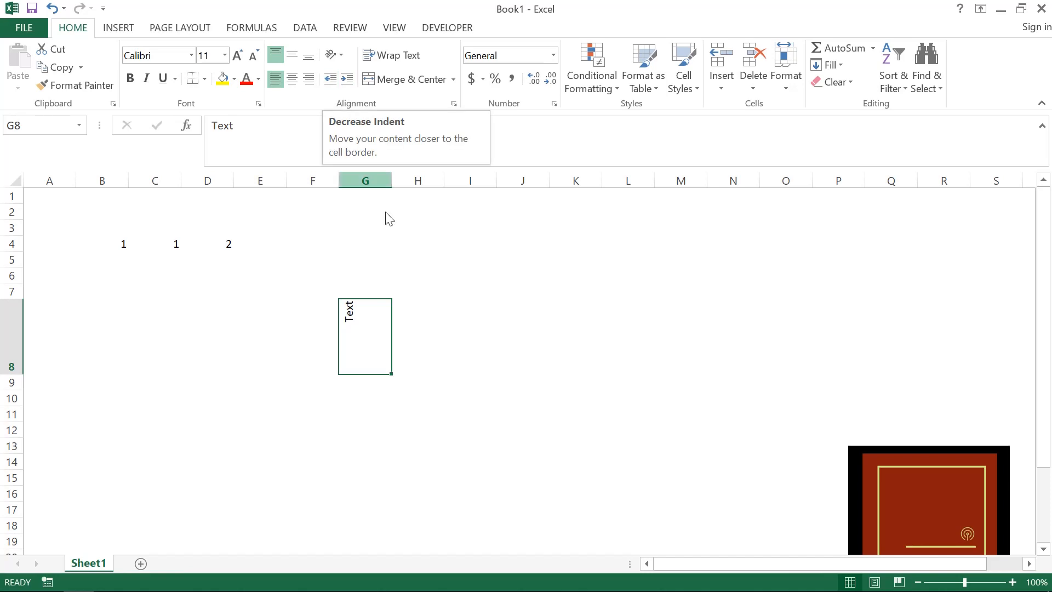
left_click(187, 248)
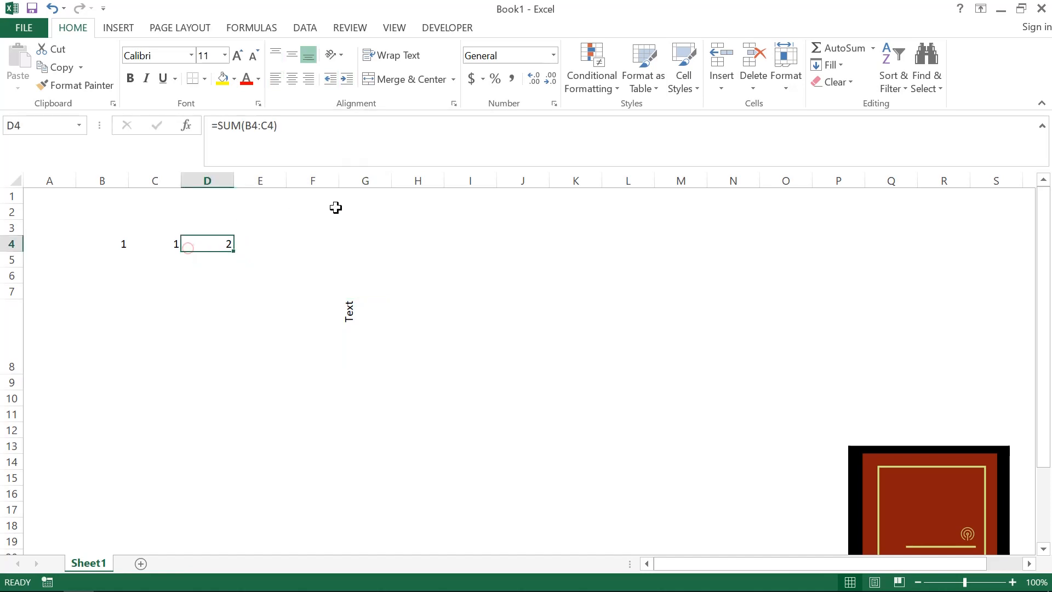
- Increase and decrease the indent of the value in C4, finishing with three indent increases
key("Left")
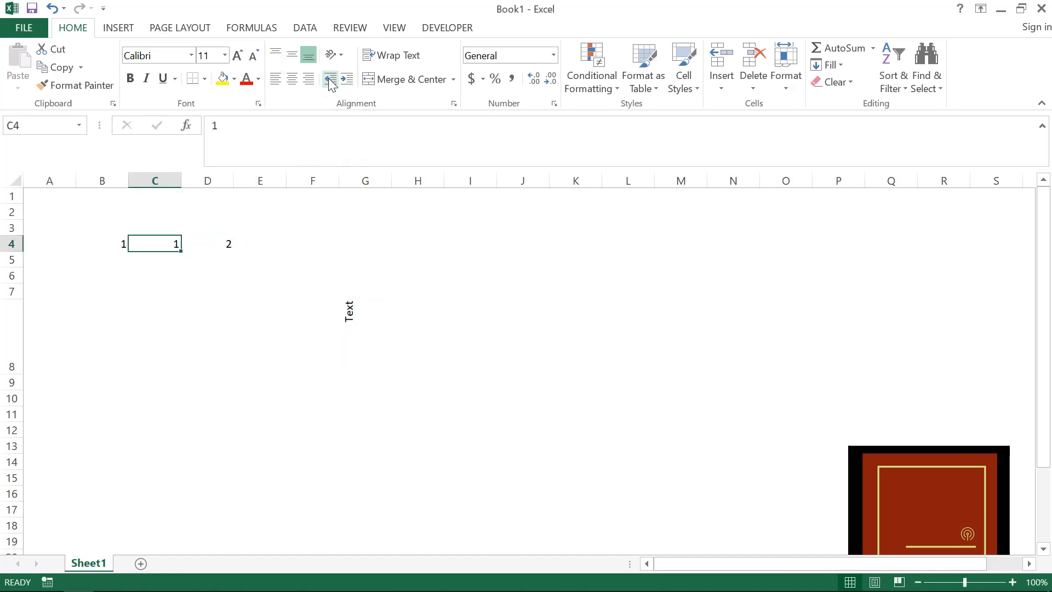
left_click(346, 79)
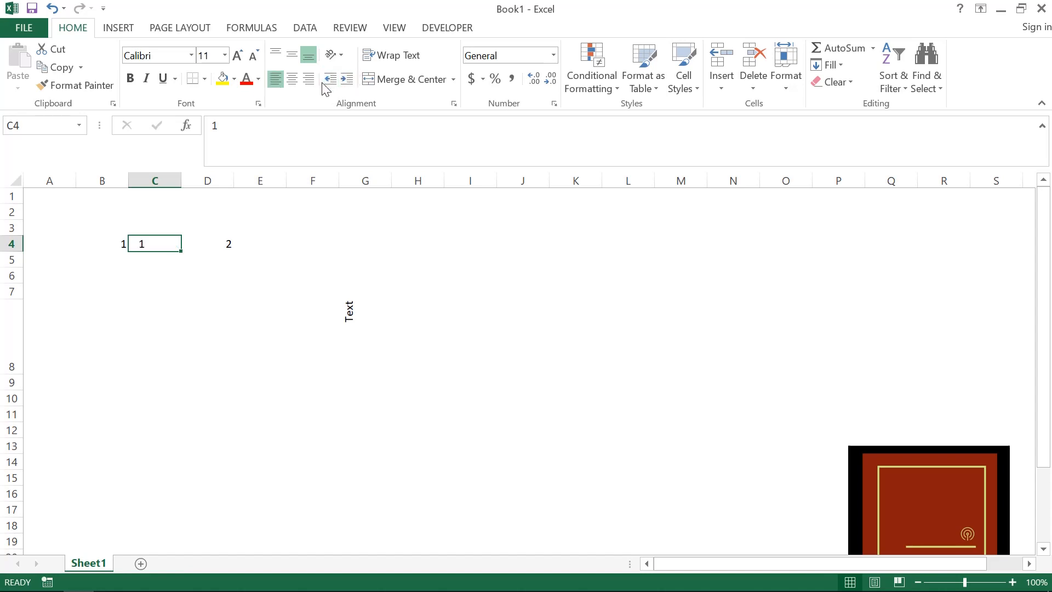
left_click(329, 80)
left_click(346, 79)
left_click(345, 80)
left_click(346, 80)
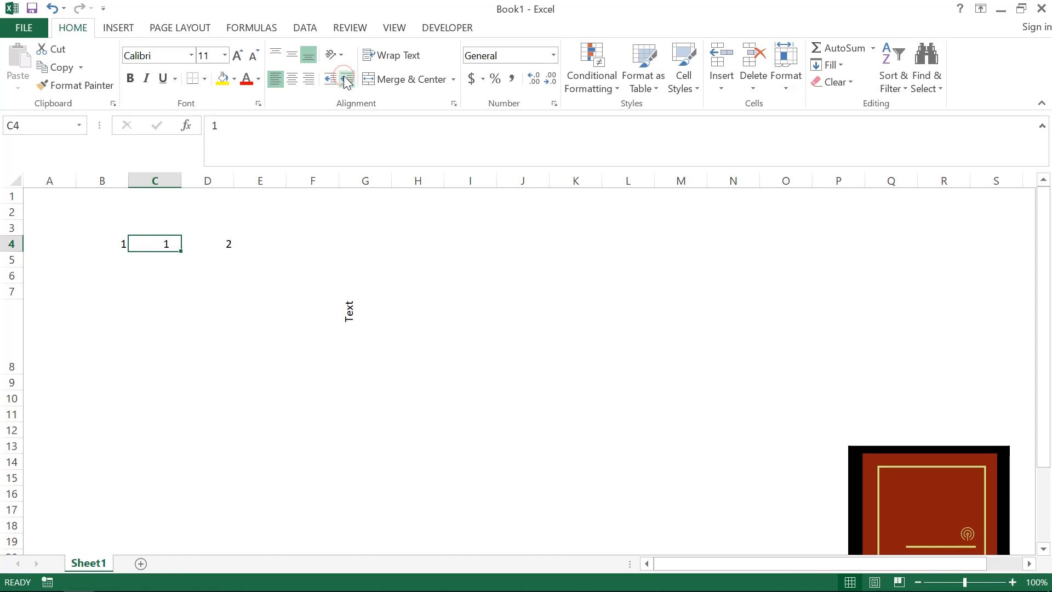
- Turn on Wrap Text for the rotated text in cell G8
left_click(357, 306)
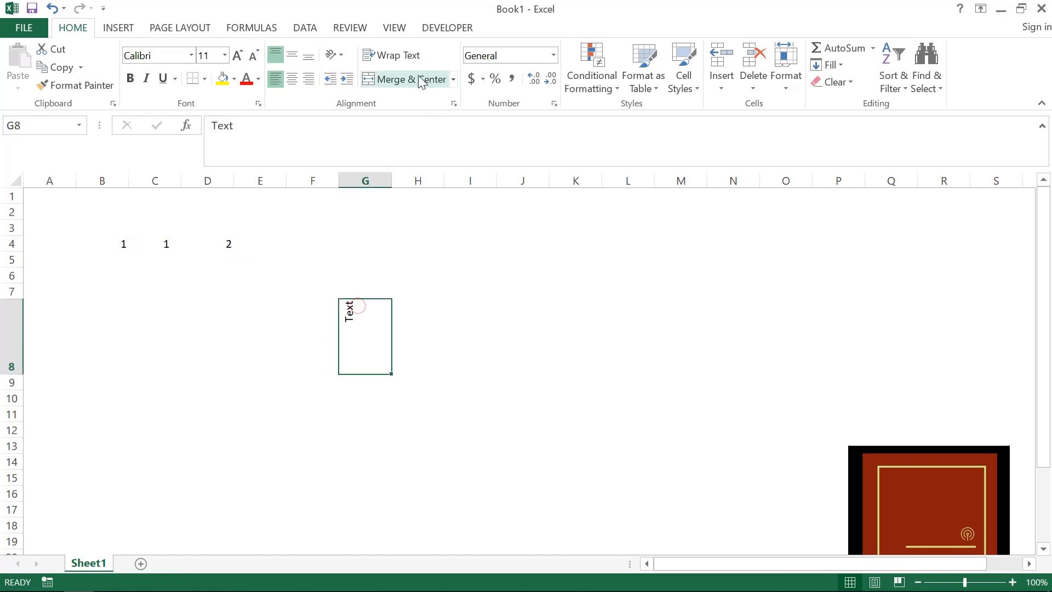
left_click(413, 56)
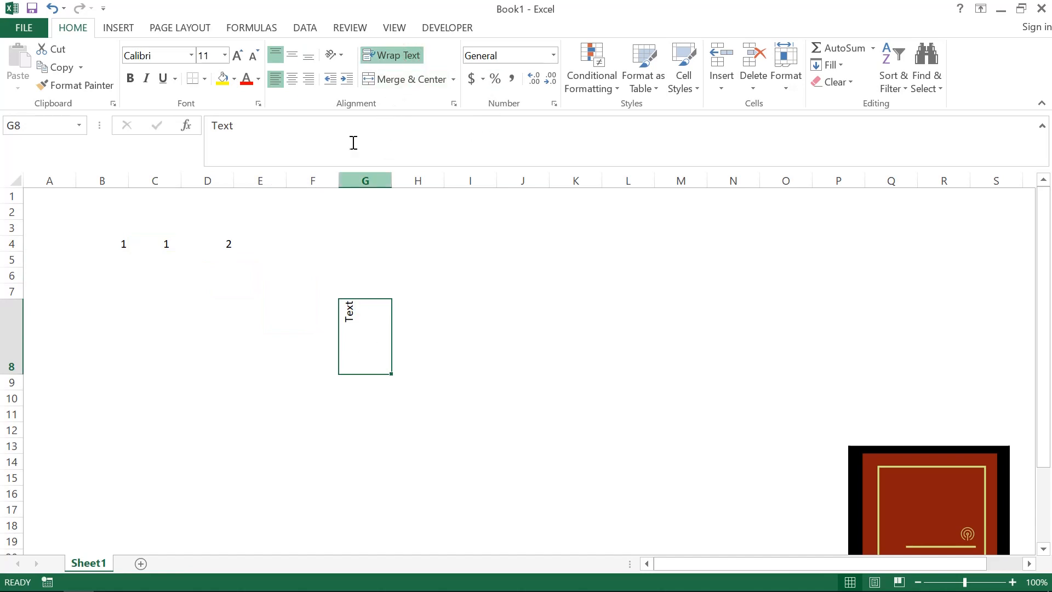
left_click(365, 345)
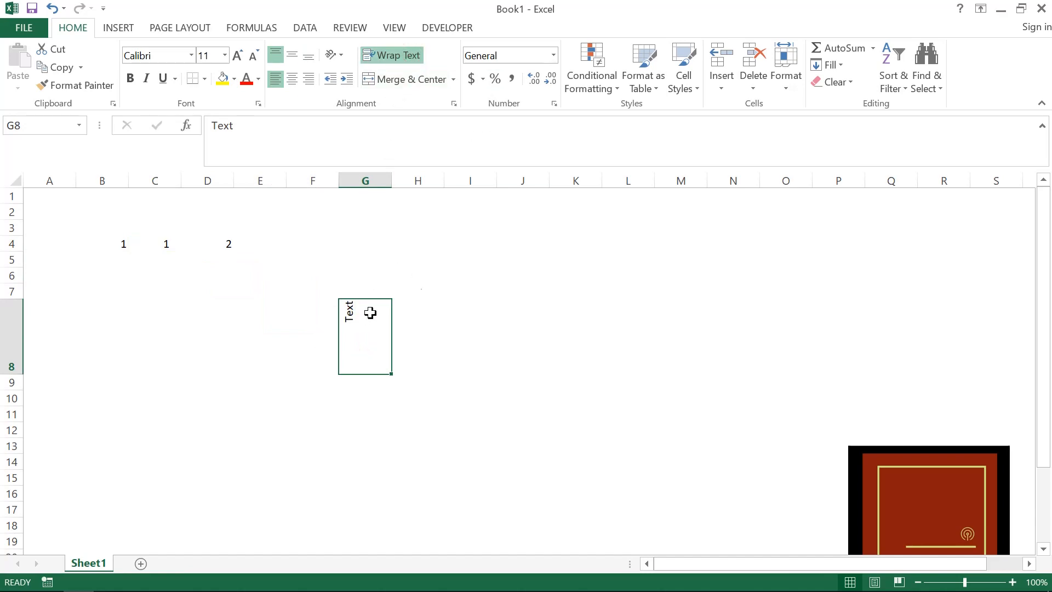
left_click(406, 256)
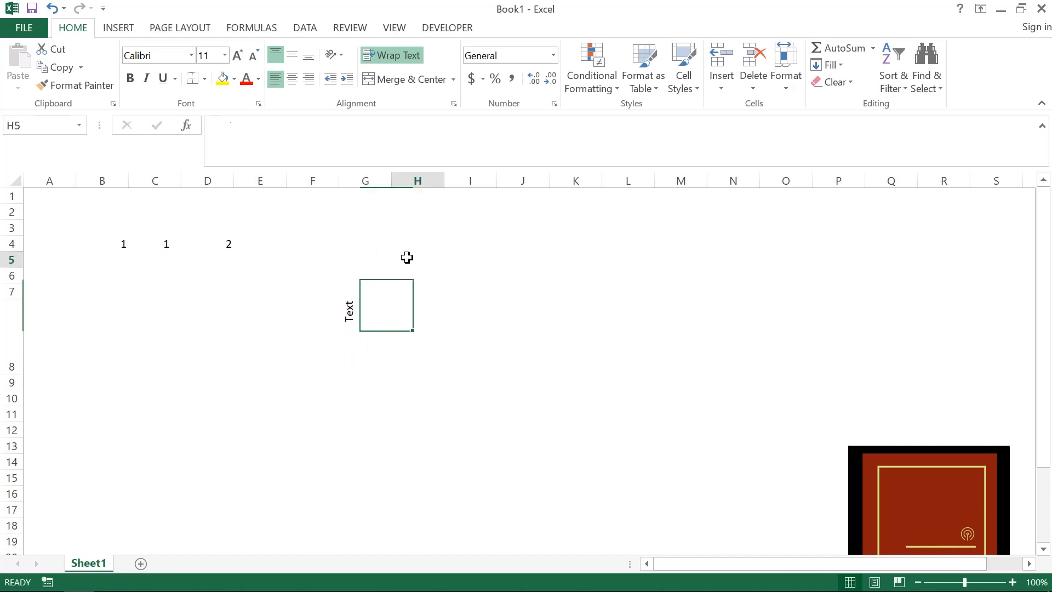
left_click(364, 249)
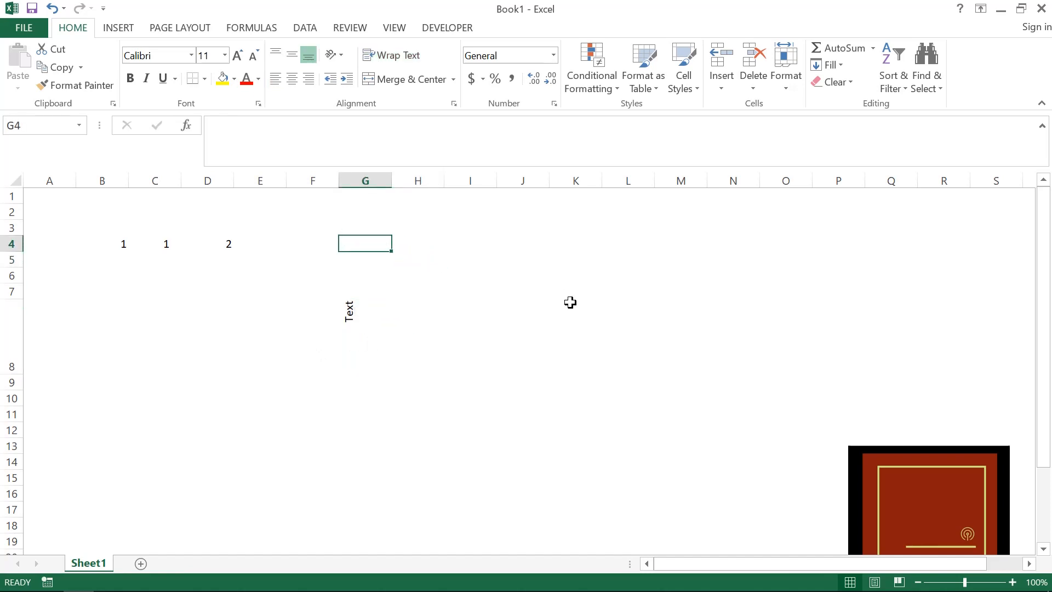
type("12345")
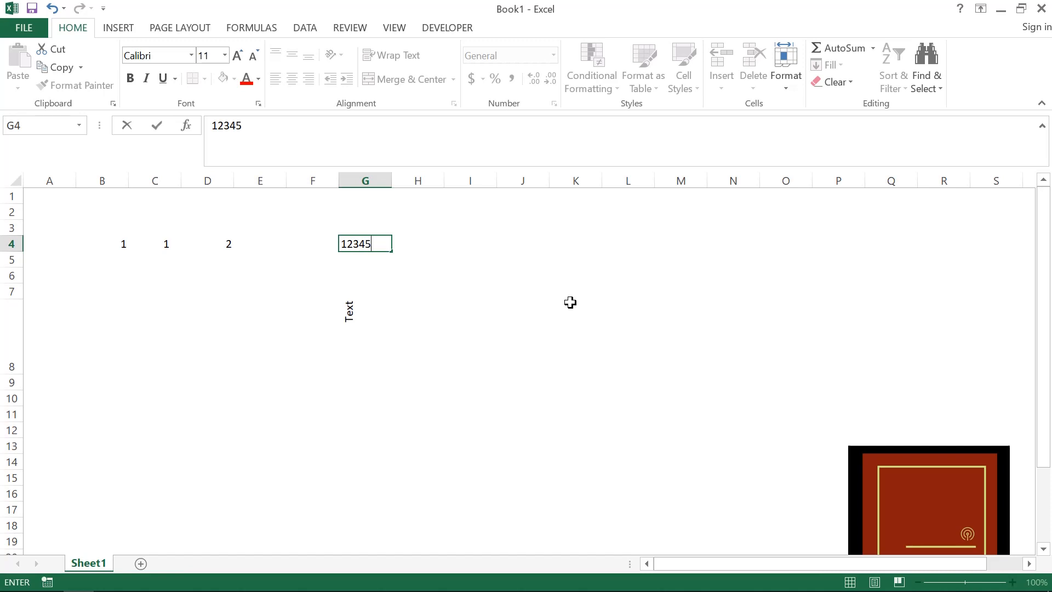
type("67890")
key("Return")
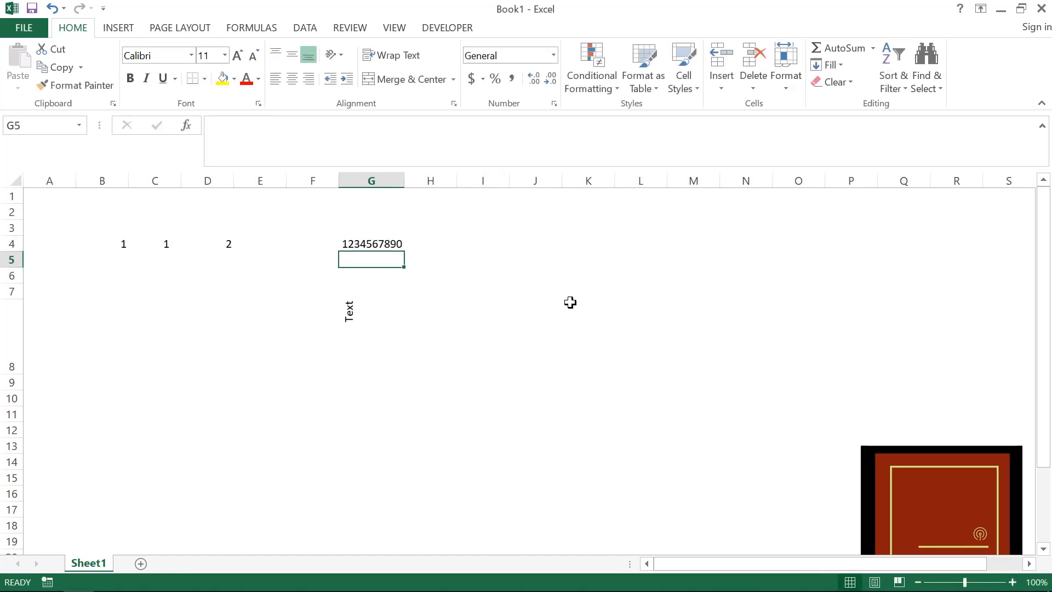
- Try Wrap Text on G4 with column G narrowed, and restore the wider column with wrapping off
key("Up")
left_click_drag(405, 180, 380, 182)
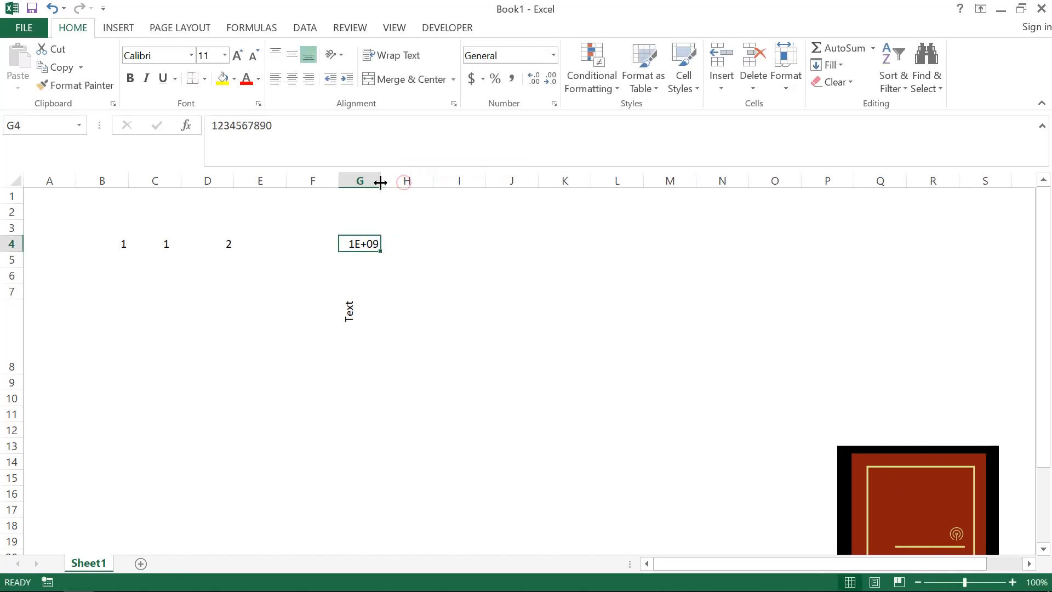
left_click(403, 58)
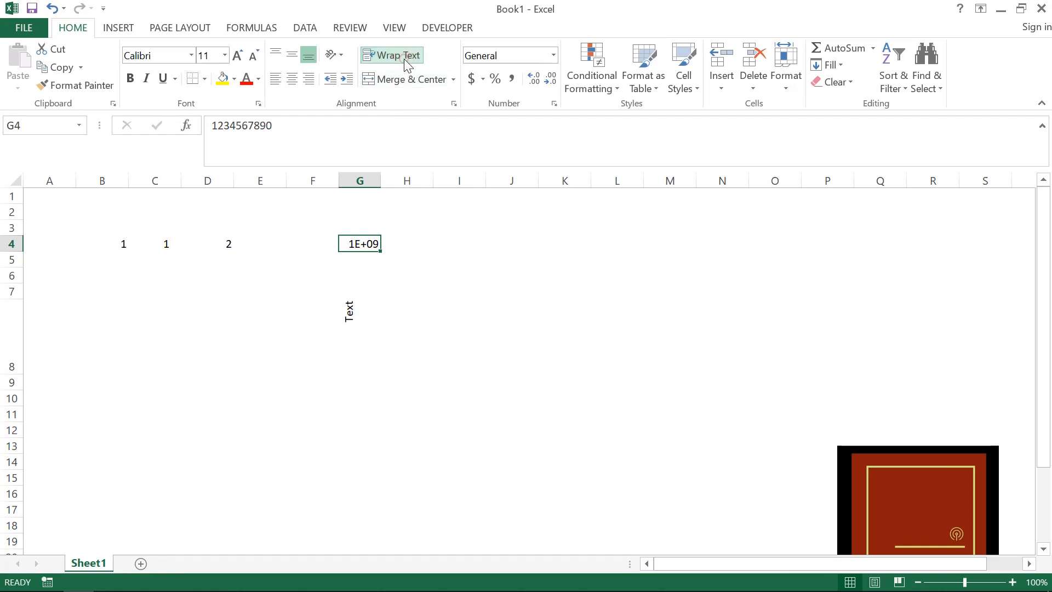
left_click_drag(382, 181, 407, 181)
left_click(403, 59)
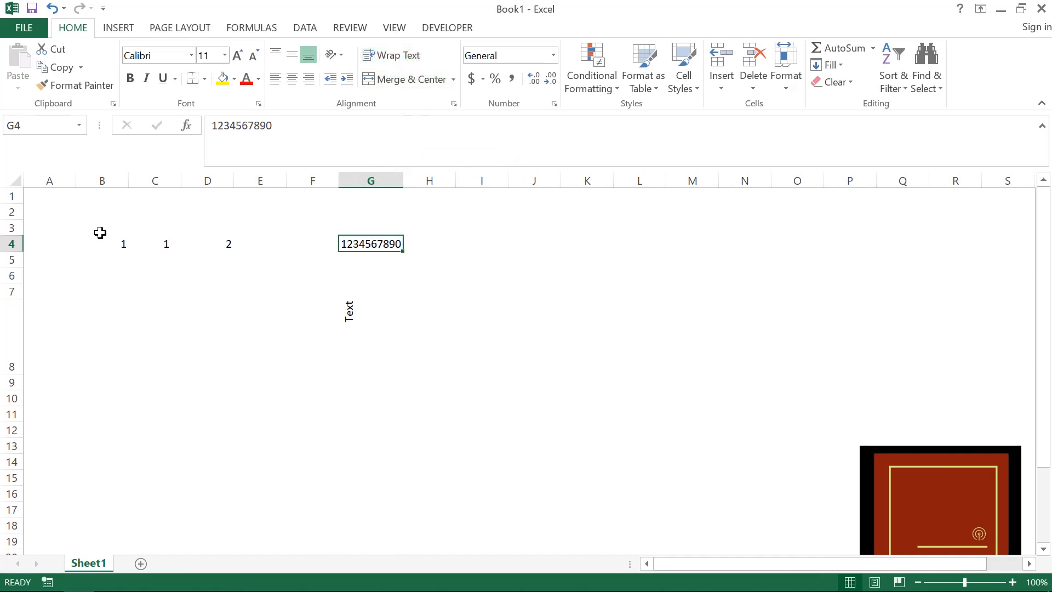
- Test Wrap Text on G4 with row 4 enlarged to over three times standard height and column G slightly narrowed, leaving wrapping on
left_click_drag(12, 251, 12, 267)
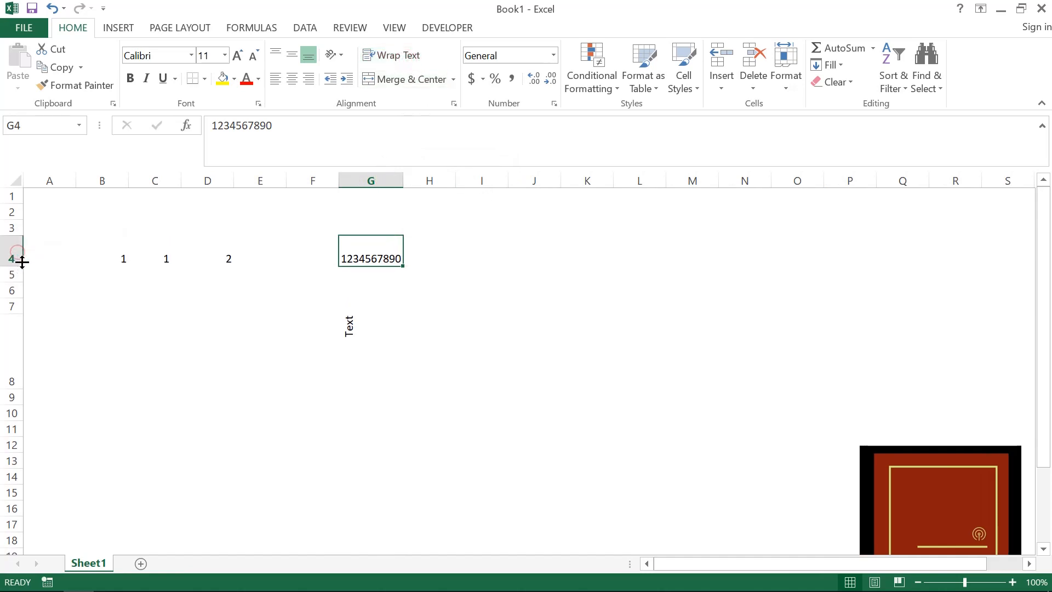
left_click(405, 55)
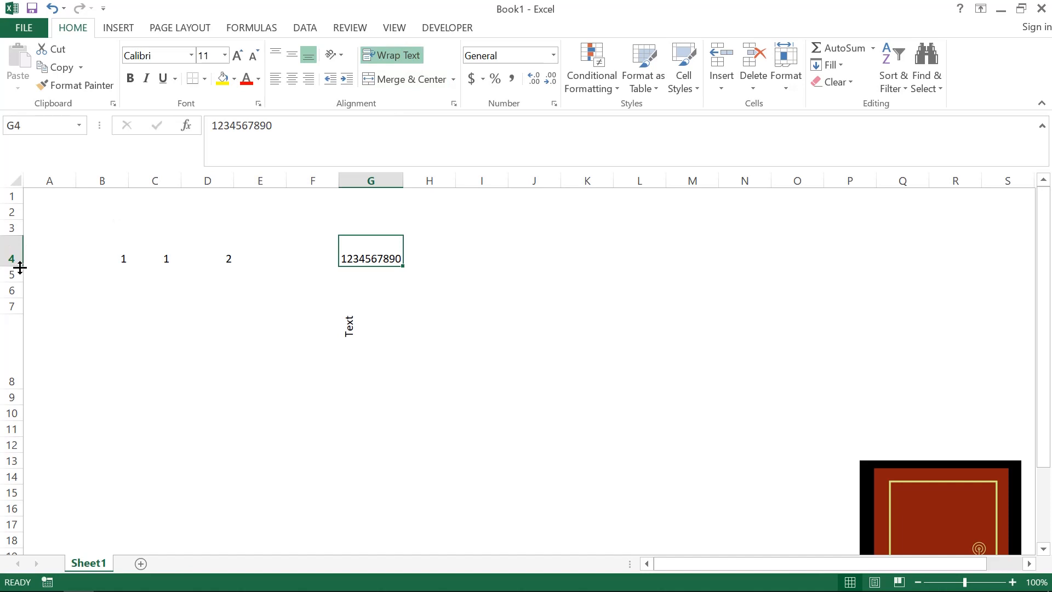
left_click_drag(20, 267, 20, 290)
left_click(395, 59)
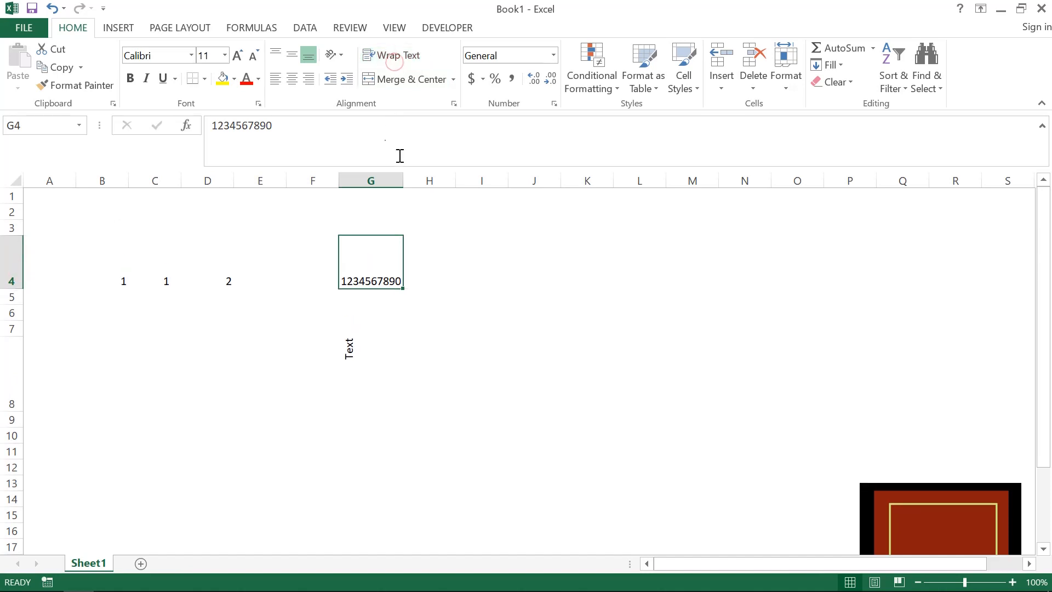
left_click_drag(404, 180, 395, 178)
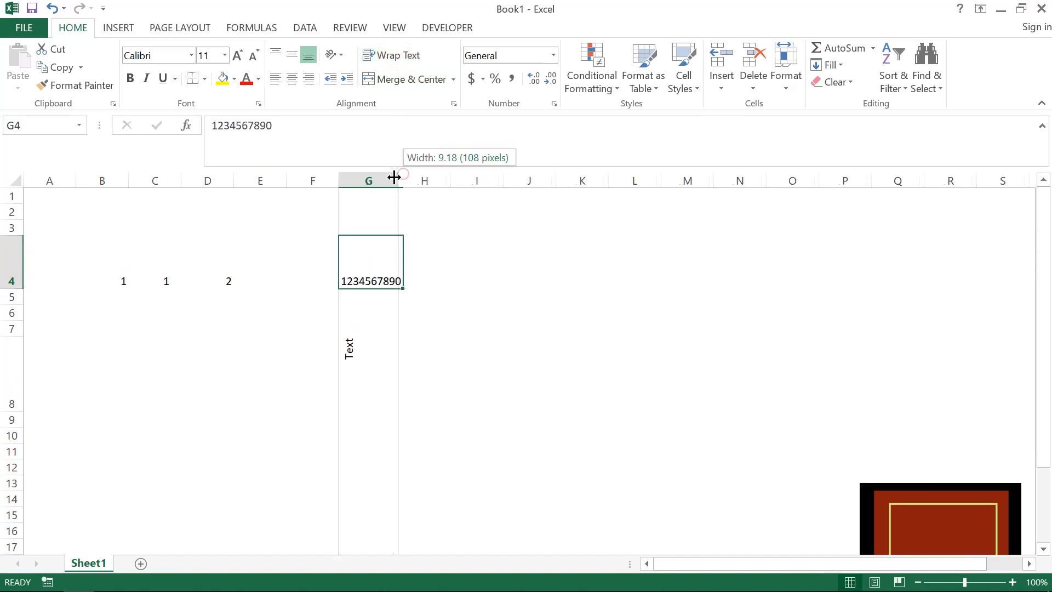
left_click(399, 57)
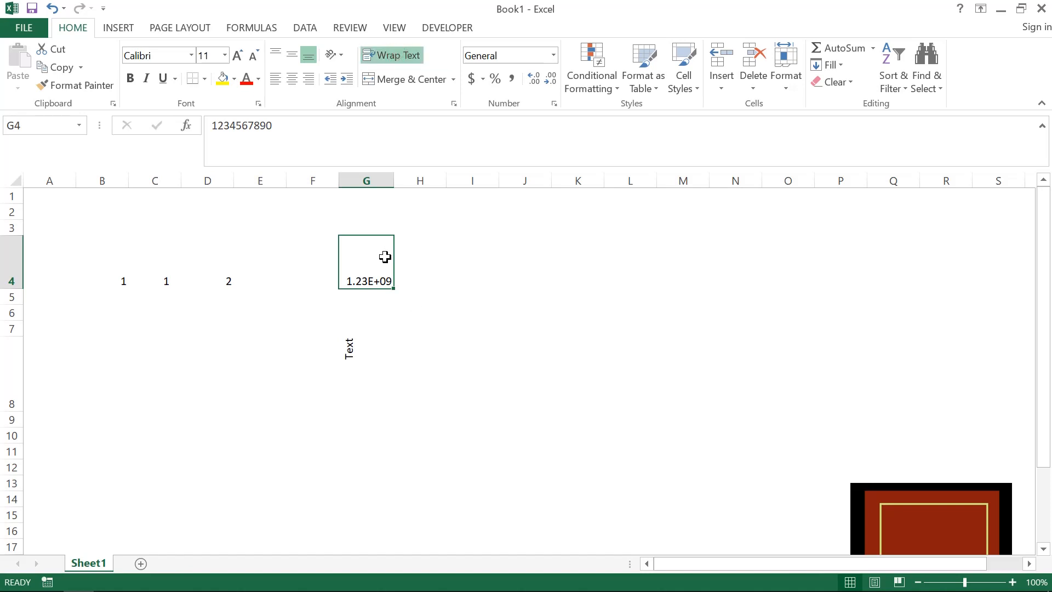
- Replace the number in G4 with the text abcdefghijkl
key("Delete")
type("an")
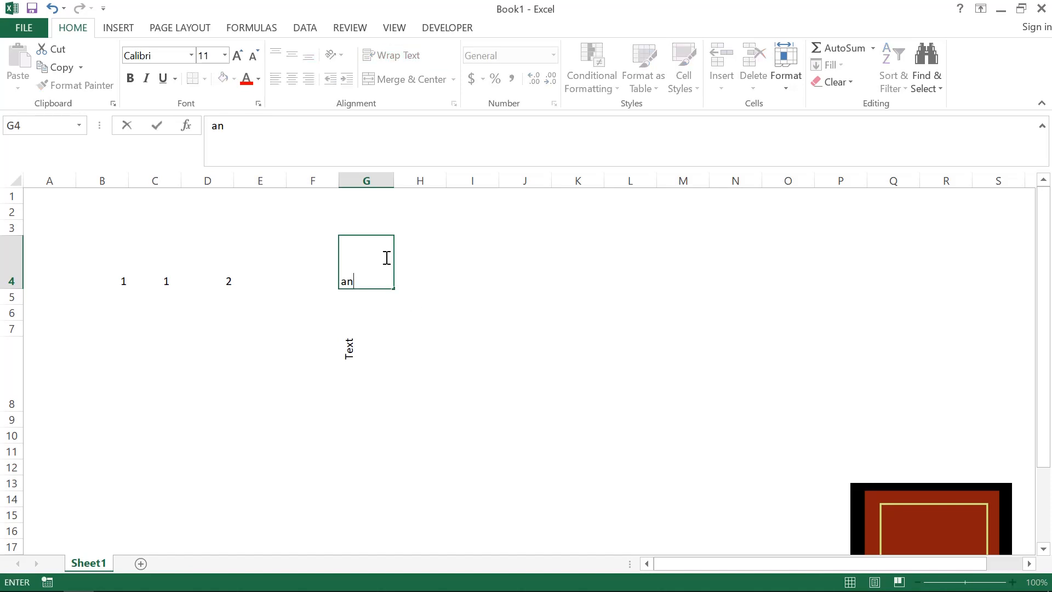
key("BackSpace")
key("BackSpace")
type("abcdefghijkl")
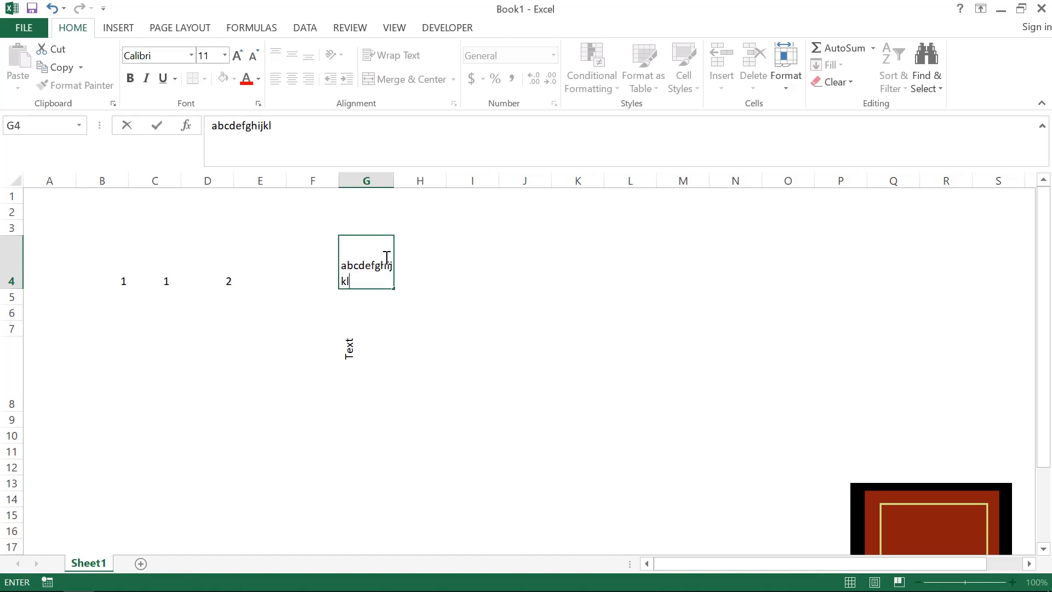
key("Return")
- Turn Wrap Text off and back on for the letters in G4
key("Page_Down")
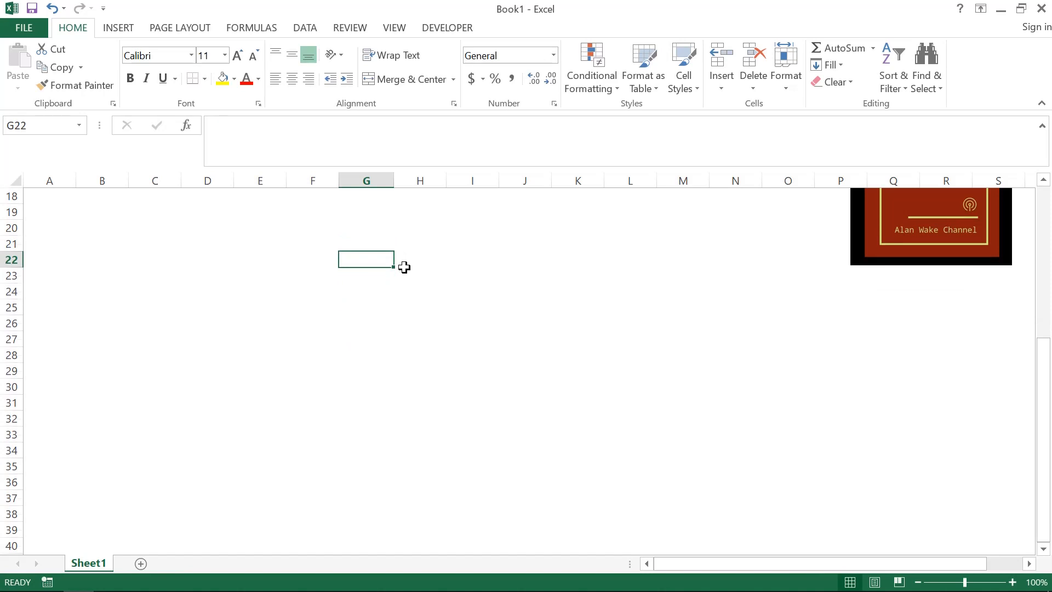
key("Page_Up")
key("Up")
left_click(412, 59)
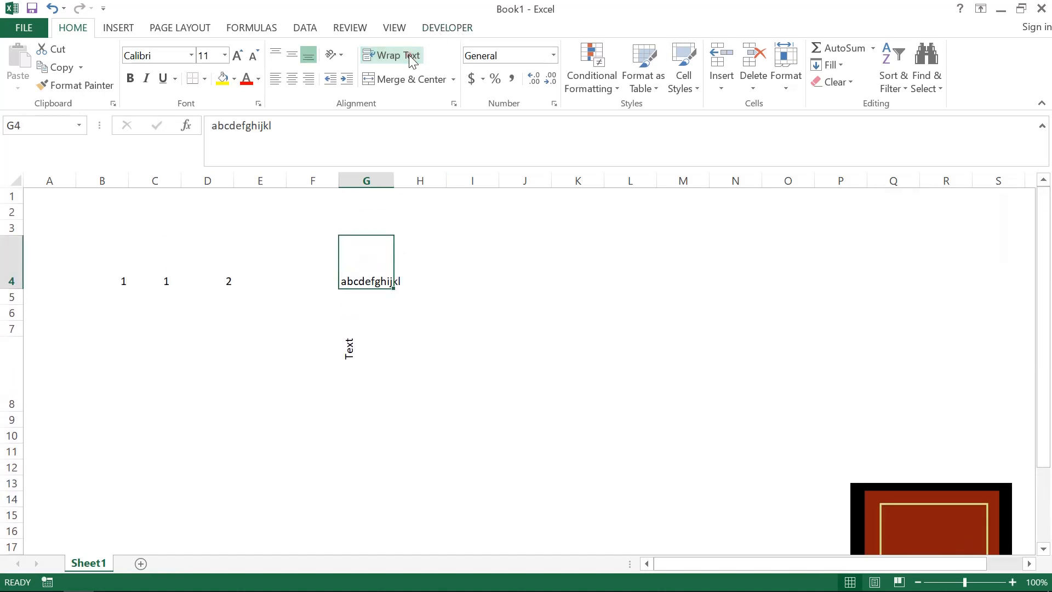
left_click(413, 58)
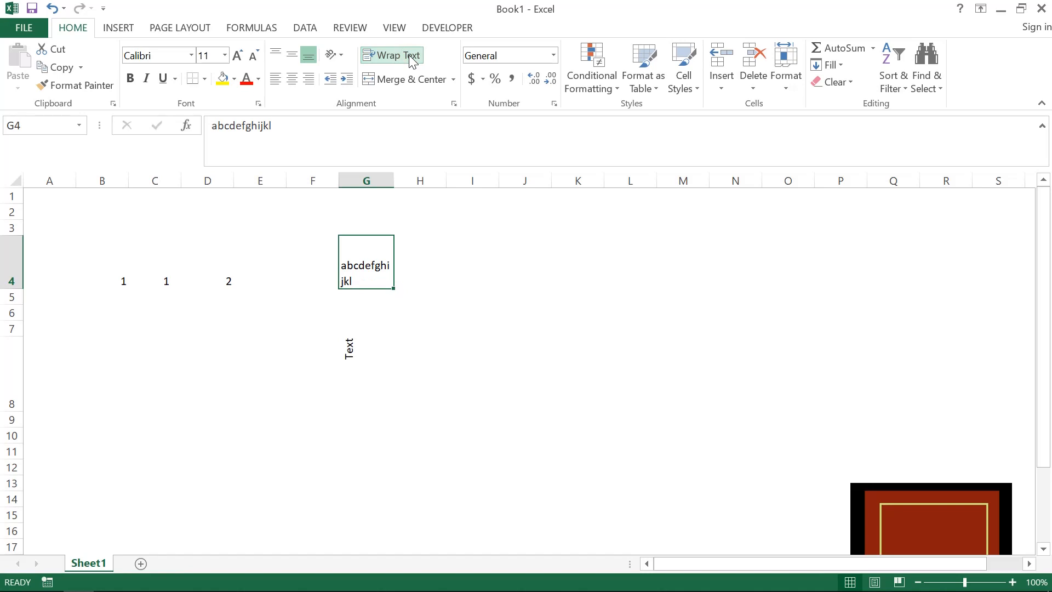
- AutoFit the width of column G to the content of G4
key("alt+o")
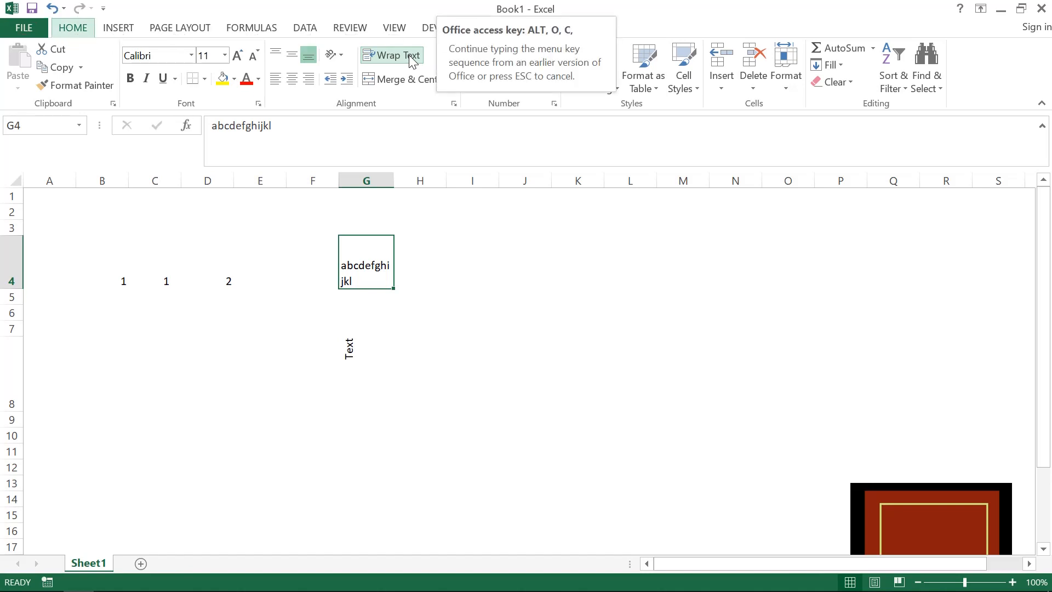
key("a")
key("Down")
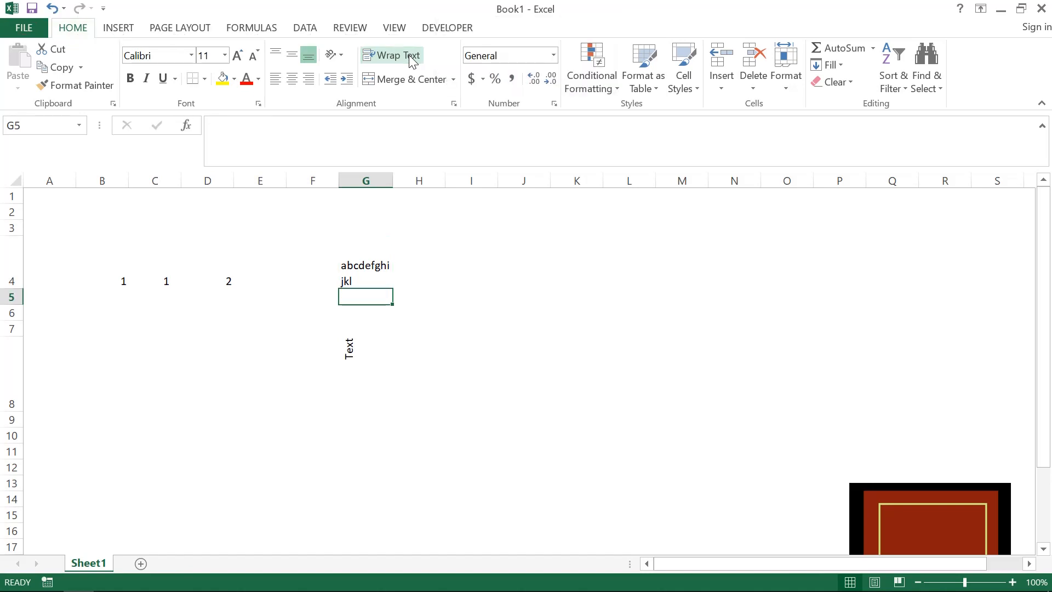
- Clear the contents of the range B4:H11
key("Left")
key("Up")
key("Left")
key("Left")
key("Left")
key("Left")
key("Left")
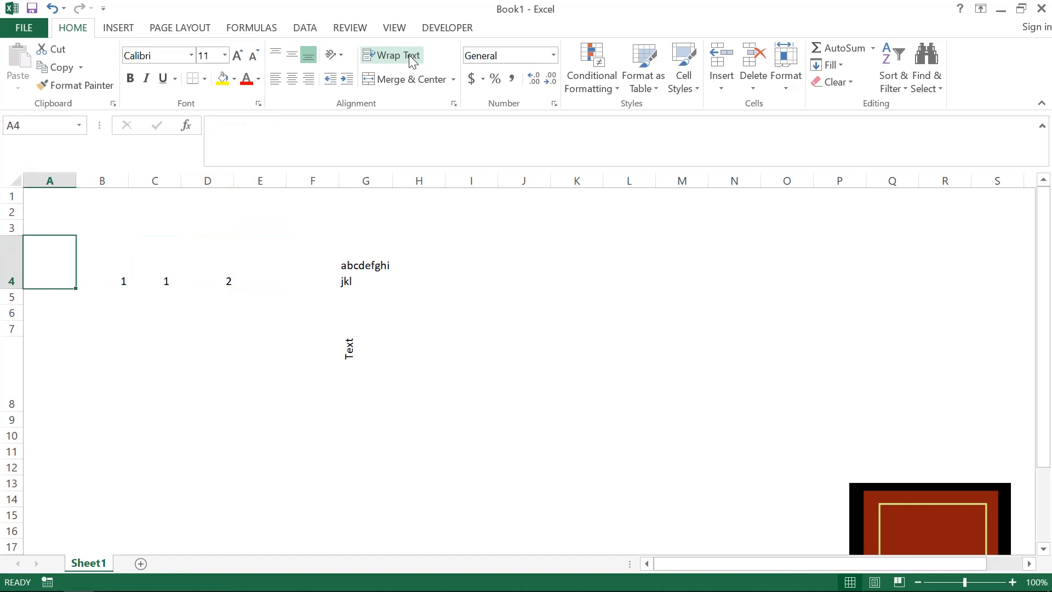
key("Right")
key("shift+Right")
key("shift+Right")
key("shift+Right")
key("shift+Right")
key("shift+Right")
key("shift+Right")
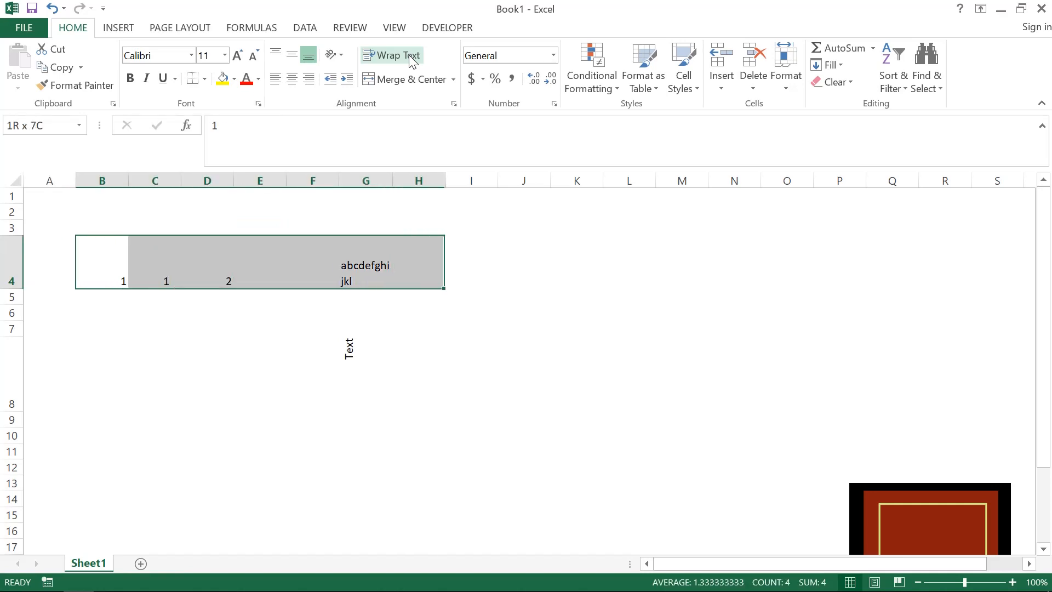
key("shift+Down")
key("shift+Down")
key("shift+Down")
key("shift+Down")
key("shift+Down")
key("shift+Down")
key("shift+Down")
key("Delete")
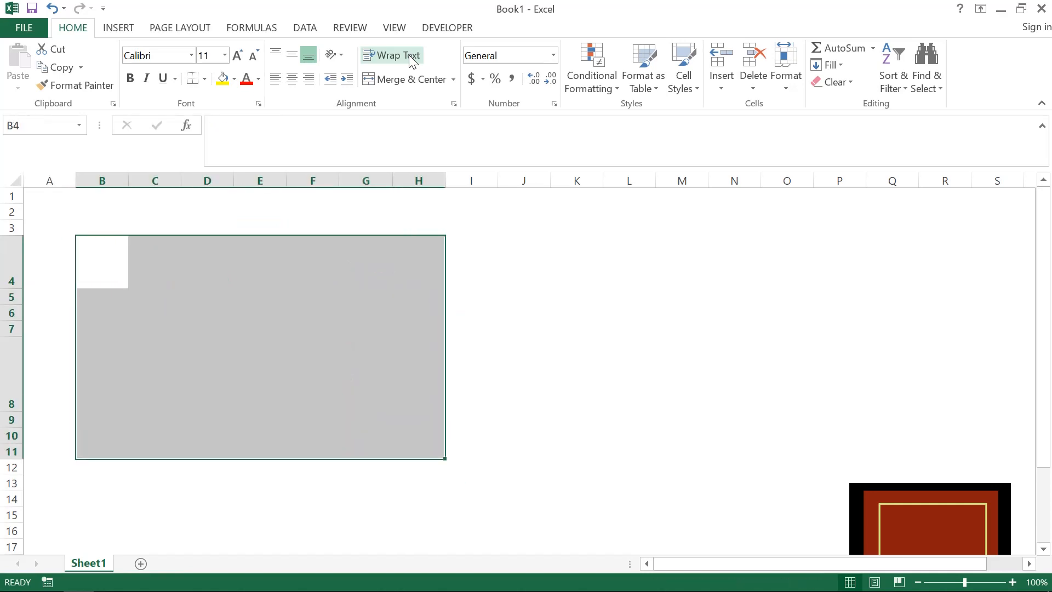
- Enter Heading 1 in B4 and autofill the series across row 4 to Heading 7 in H4
key("Left")
key("Up")
key("Right")
key("Down")
type("Heading")
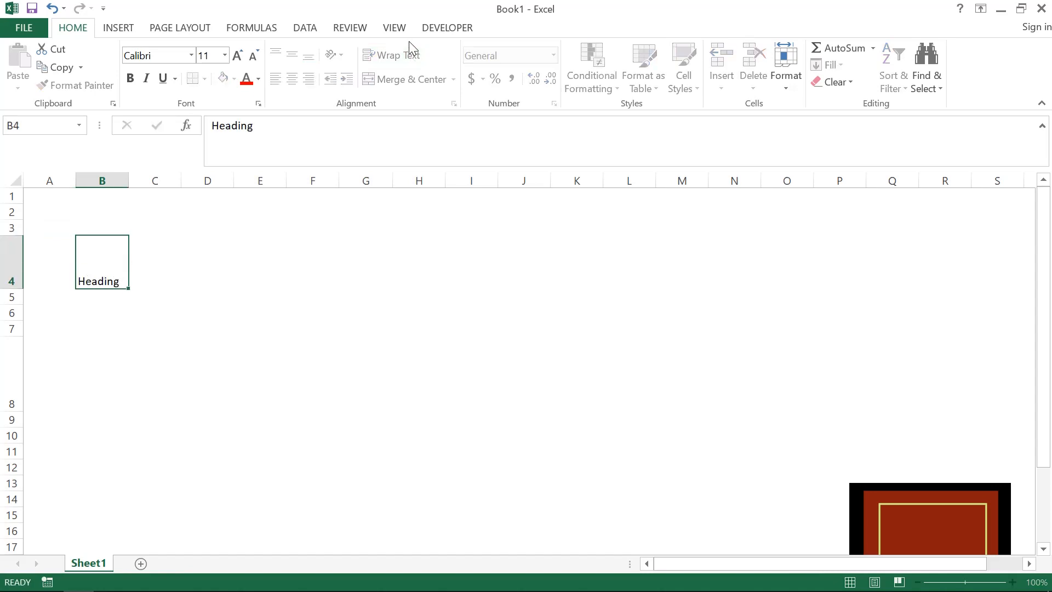
key("ctrl+Return")
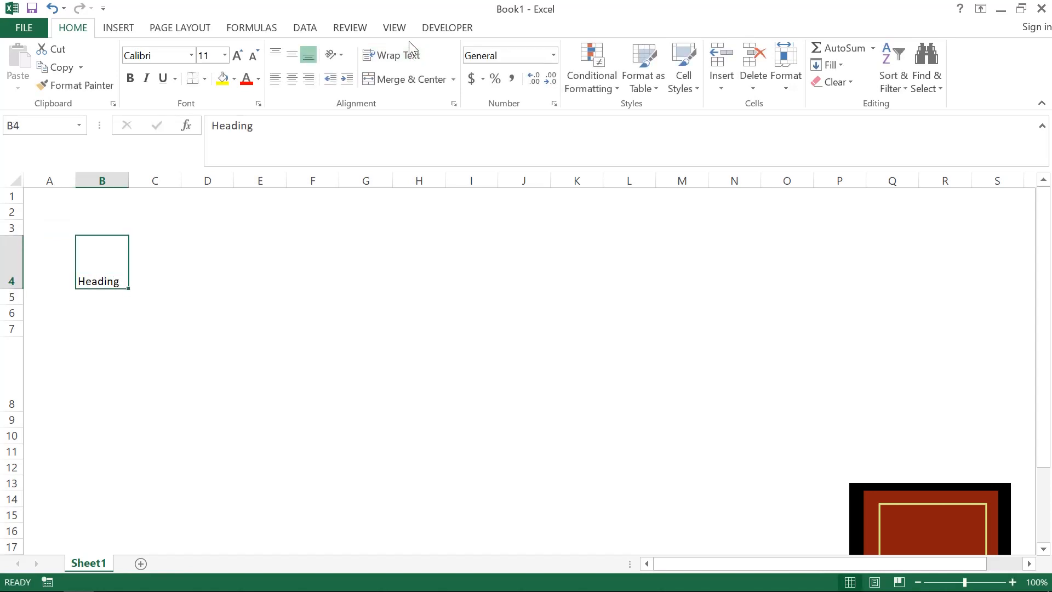
key("F2")
type("1")
key("Return")
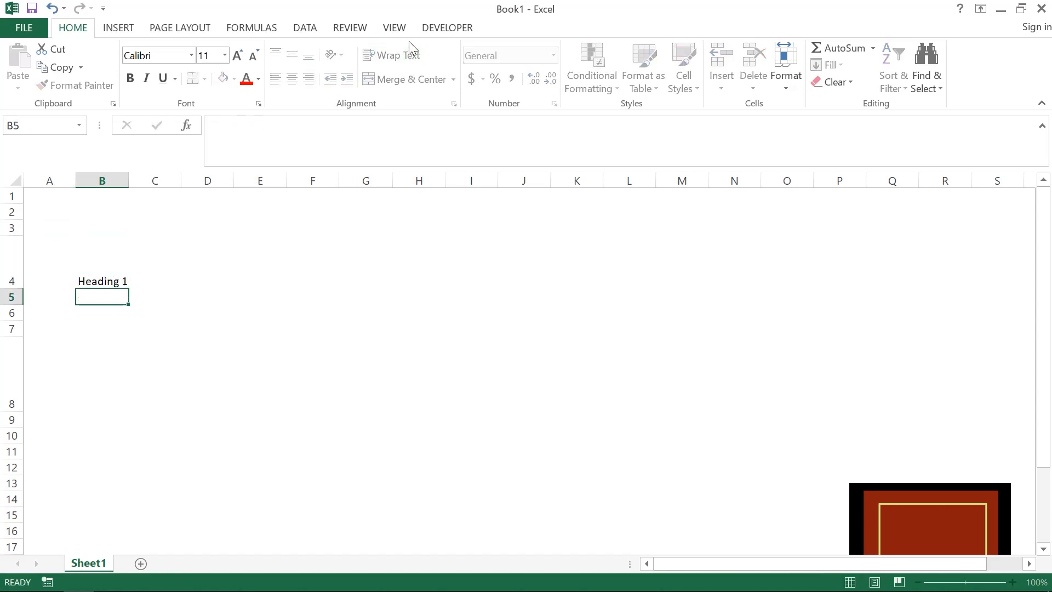
key("Up")
left_click_drag(128, 289, 439, 266)
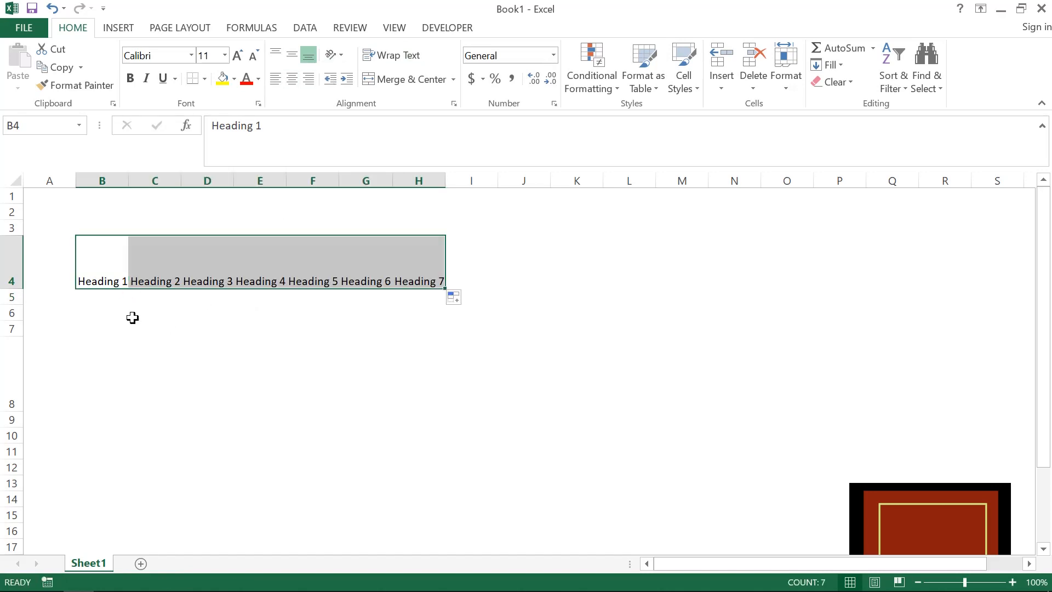
- Enter Row 1 in cell B5, below the first heading
left_click(91, 305)
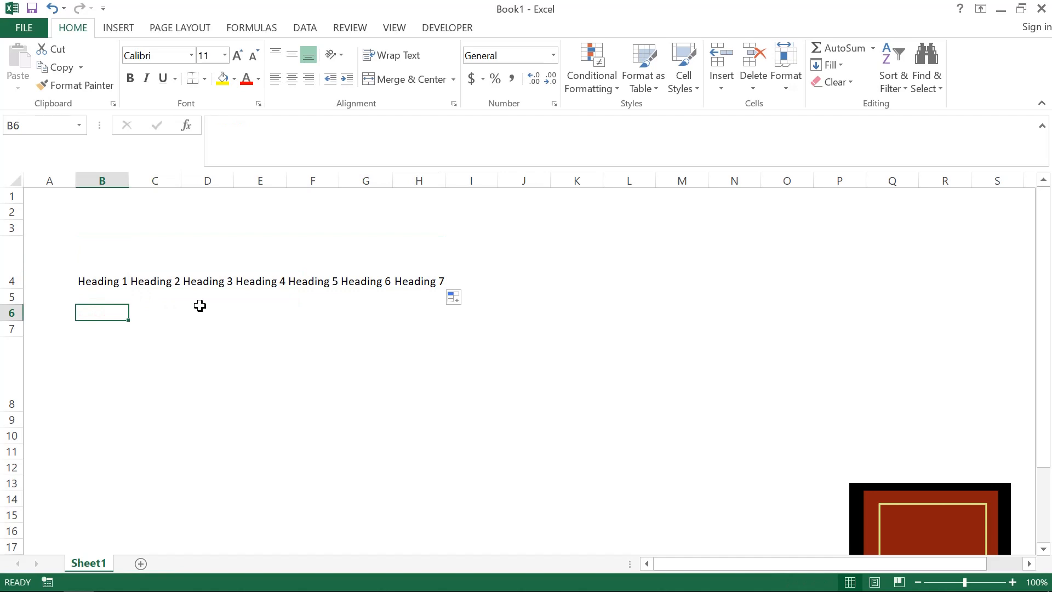
key("Up")
type("Row ")
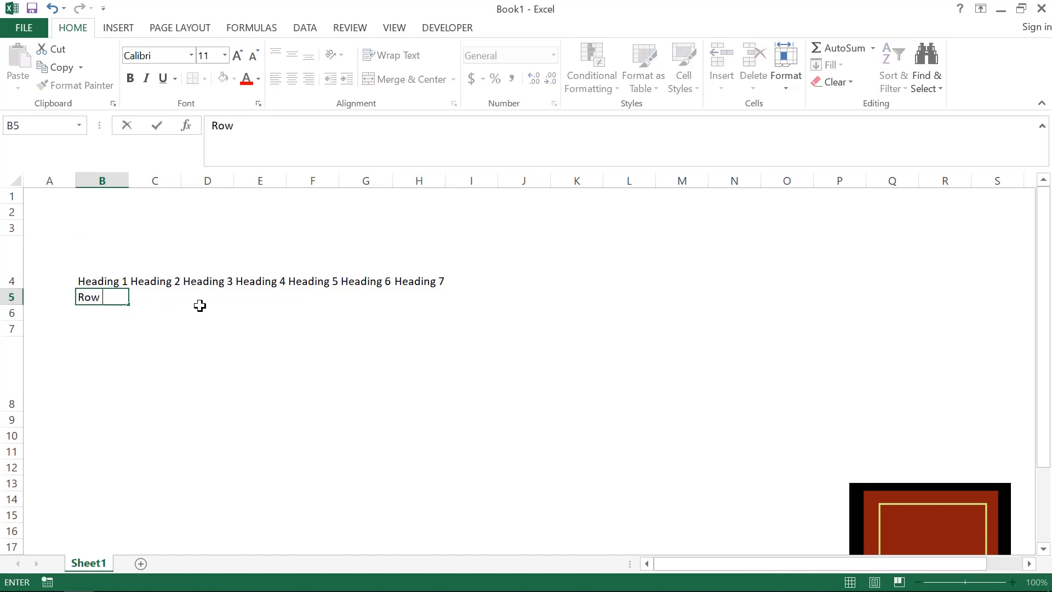
type("1")
key("Return")
key("Up")
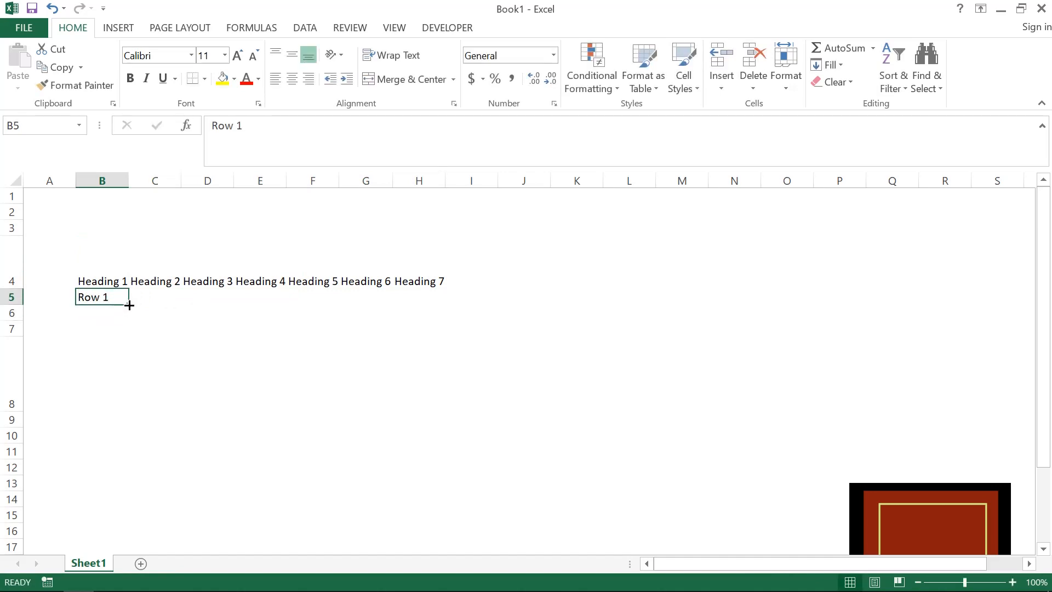
- Autofill the row labels down to Row 9 in B13 and enter Sample data 1 in C5
left_click_drag(129, 304, 129, 490)
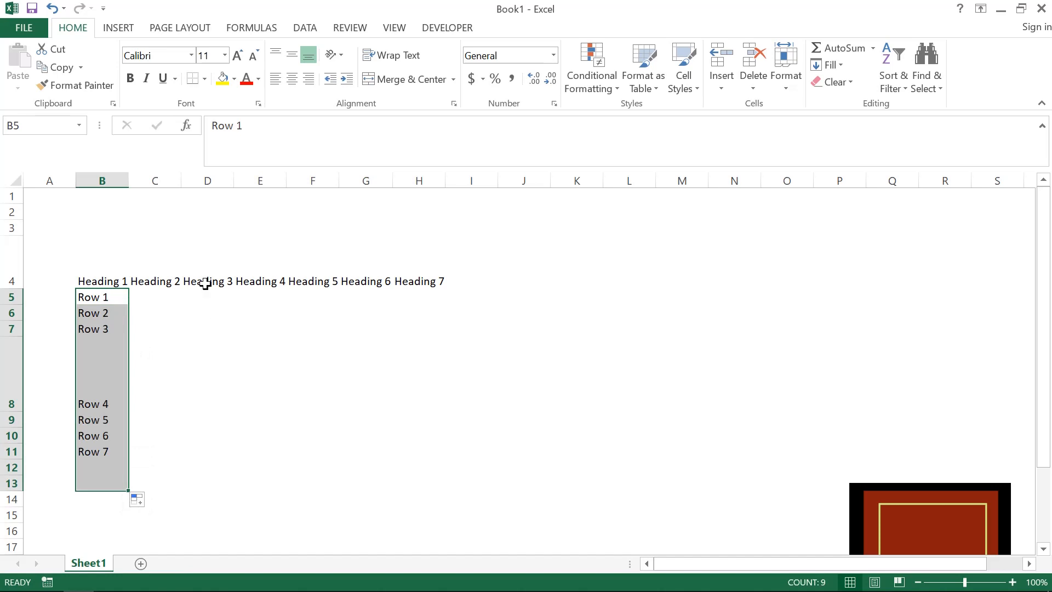
left_click(153, 298)
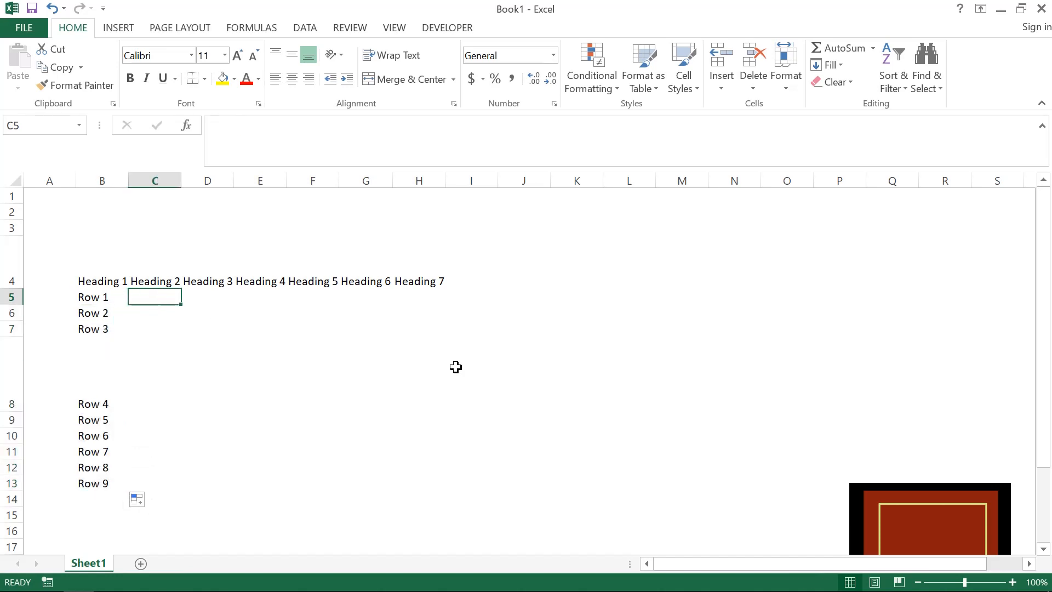
type("Sample data")
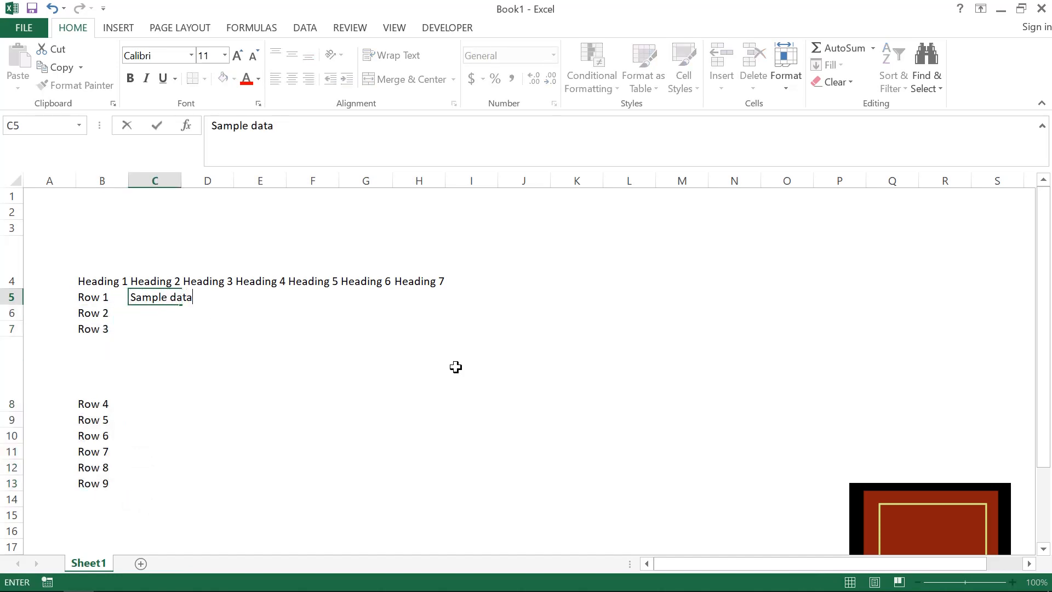
type(" 1")
key("Return")
key("Up")
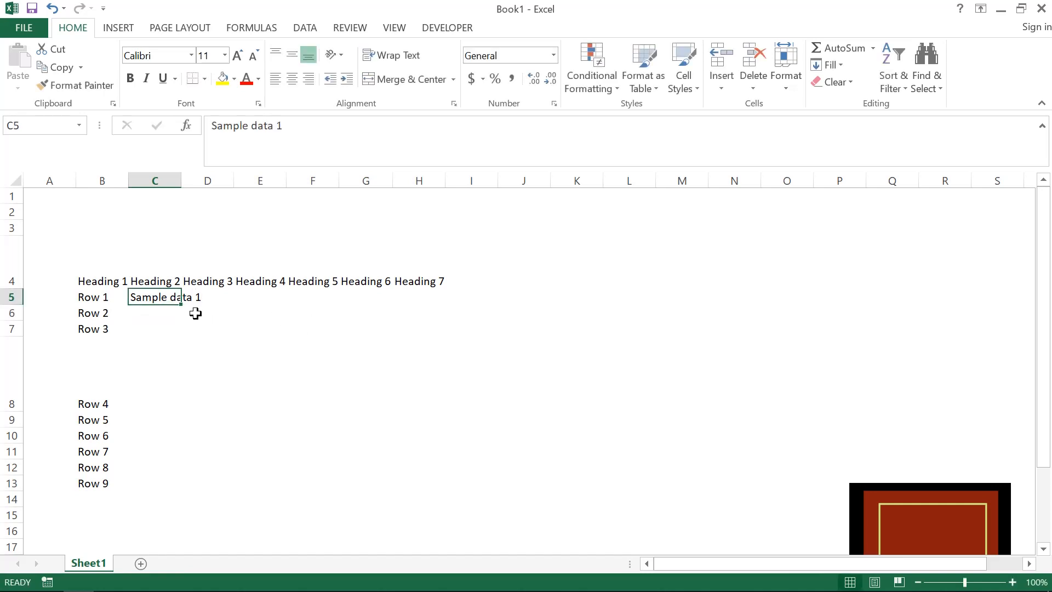
- Autofill the sample data from C5 across to H5, and fill that row down through row 13
left_click_drag(183, 306, 433, 464)
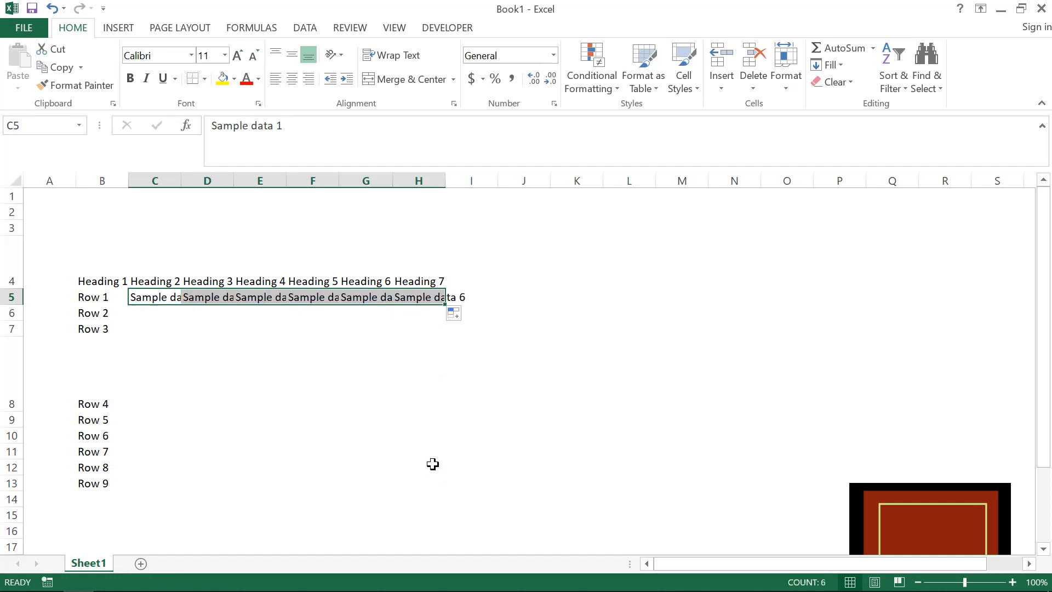
left_click_drag(445, 305, 439, 484)
key("Left")
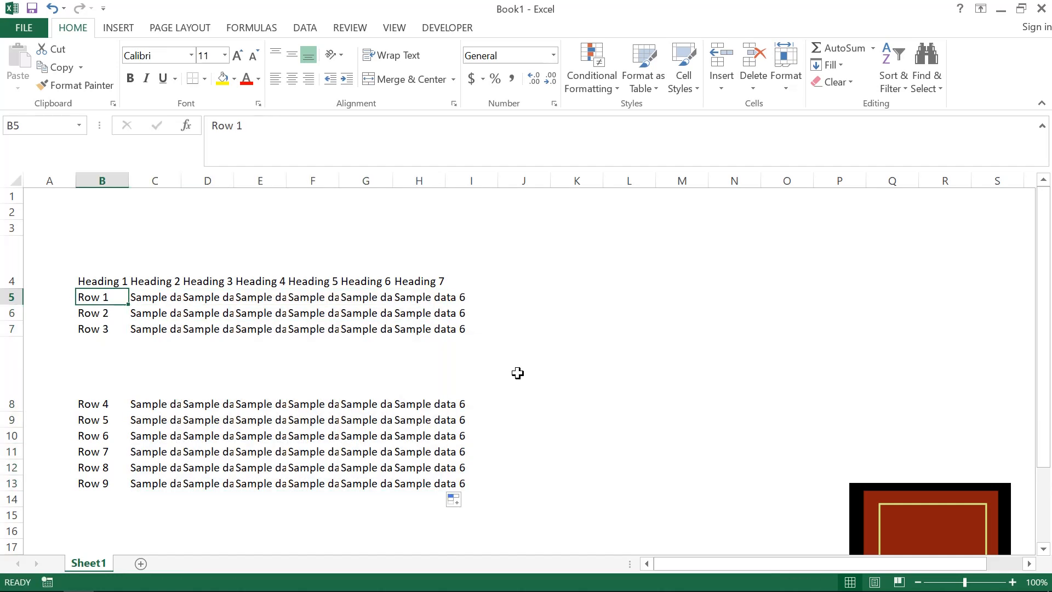
- AutoFit columns B to H to the contents of the table B4:H13
key("shift+Up")
key("Down")
key("Up")
key("Up")
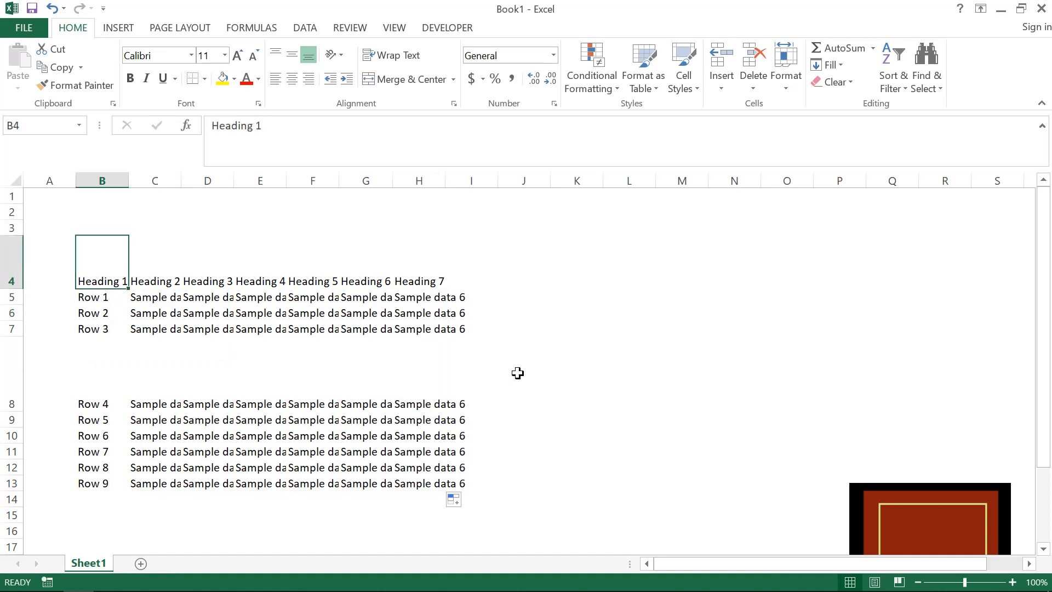
key("ctrl+shift+Right")
key("ctrl+shift+Down")
key("alt+o")
key("c")
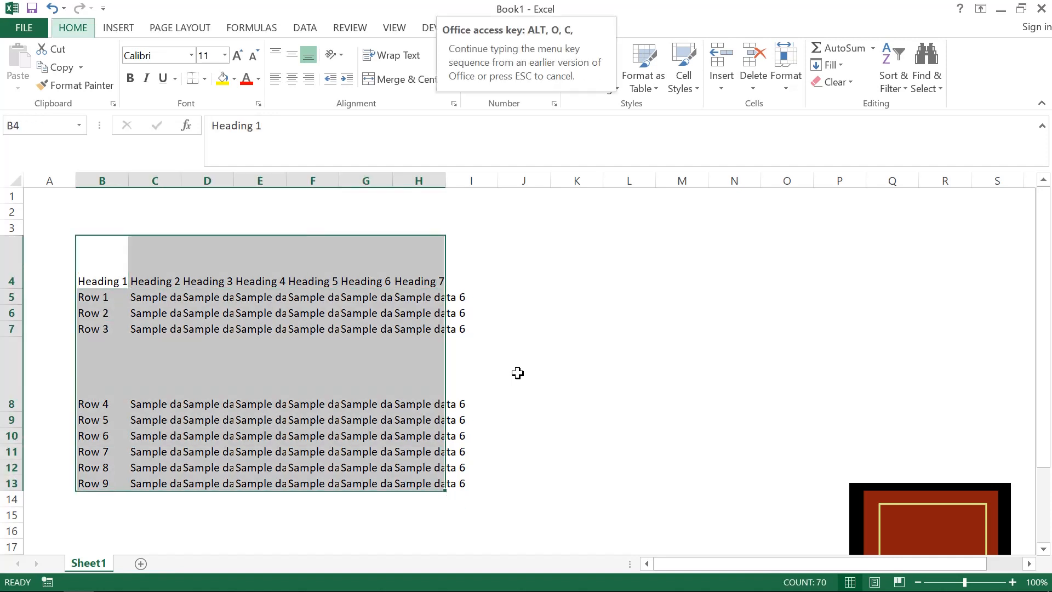
key("a")
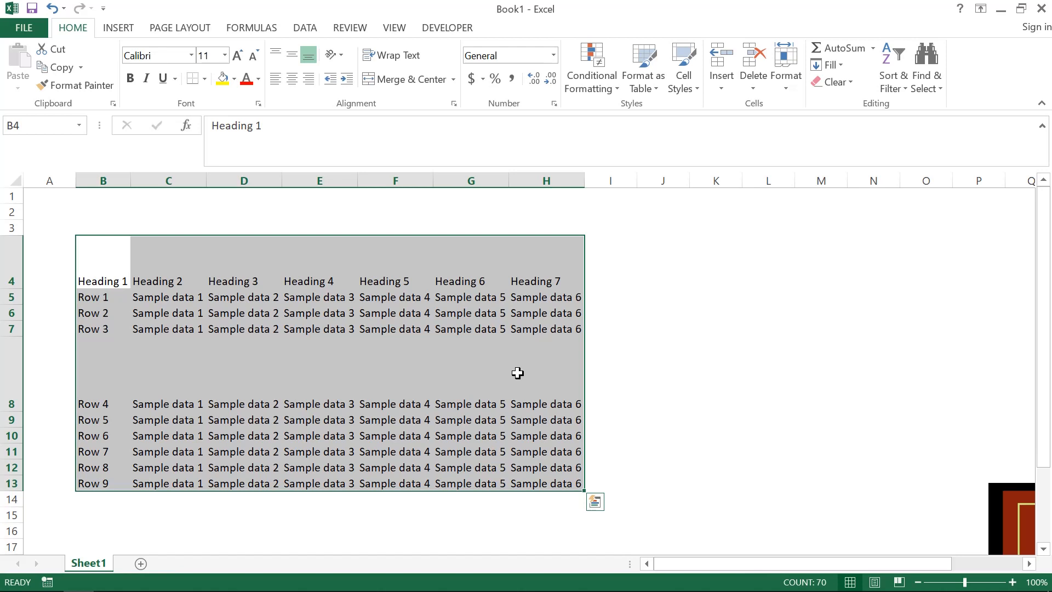
key("alt")
key("o")
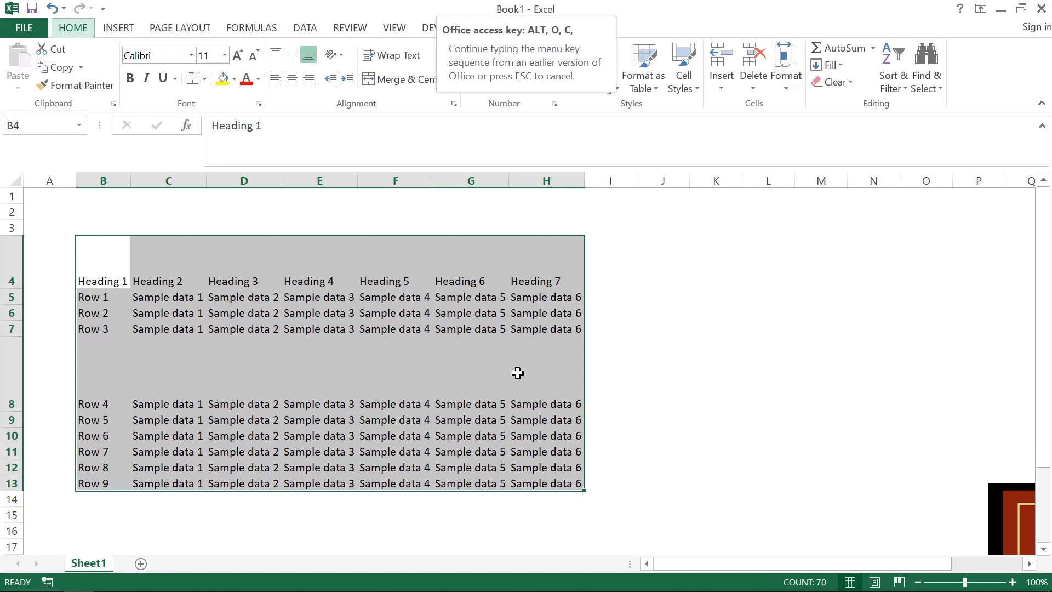
key("a")
key("Up")
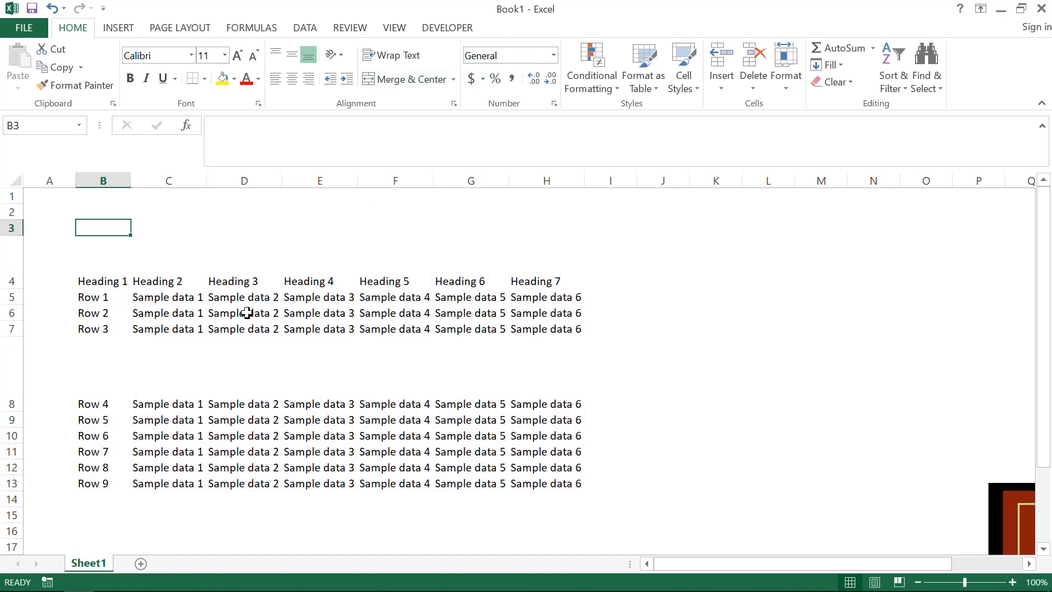
- Try the Text number format on C5 and set the cell back to General
left_click(186, 298)
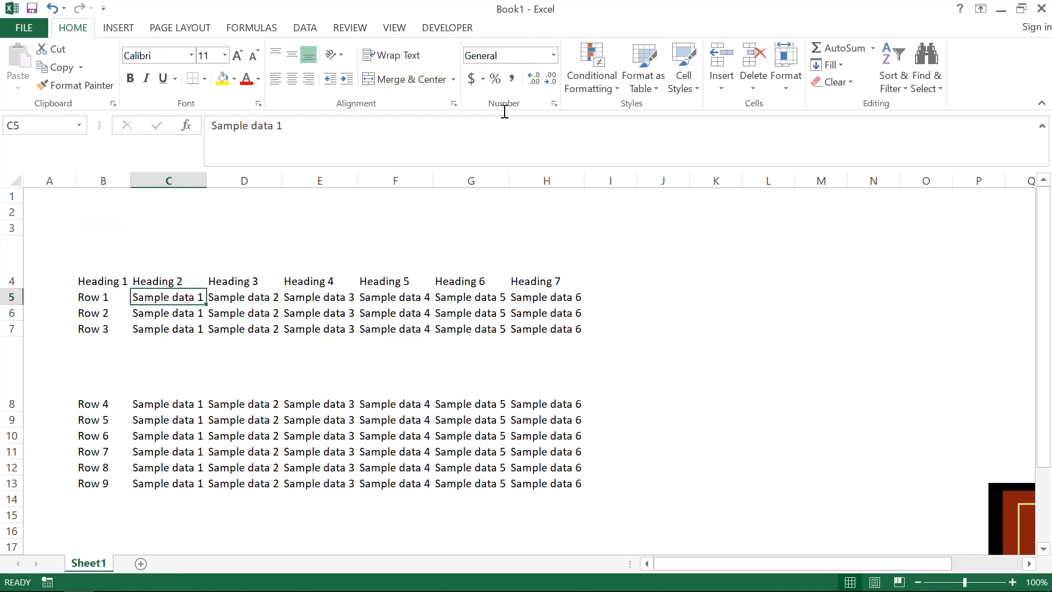
left_click(554, 56)
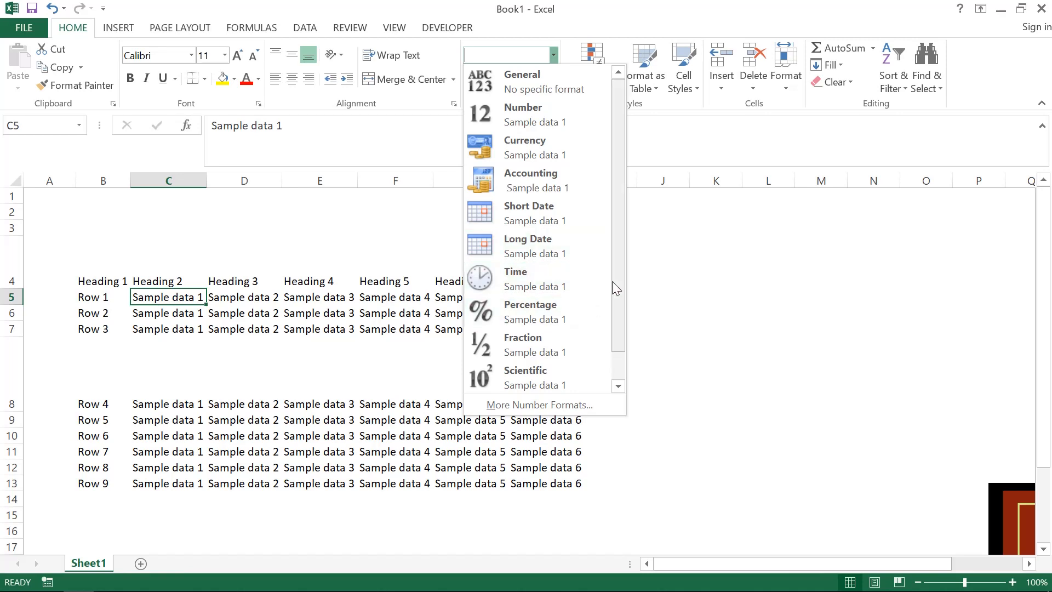
left_click_drag(622, 293, 622, 320)
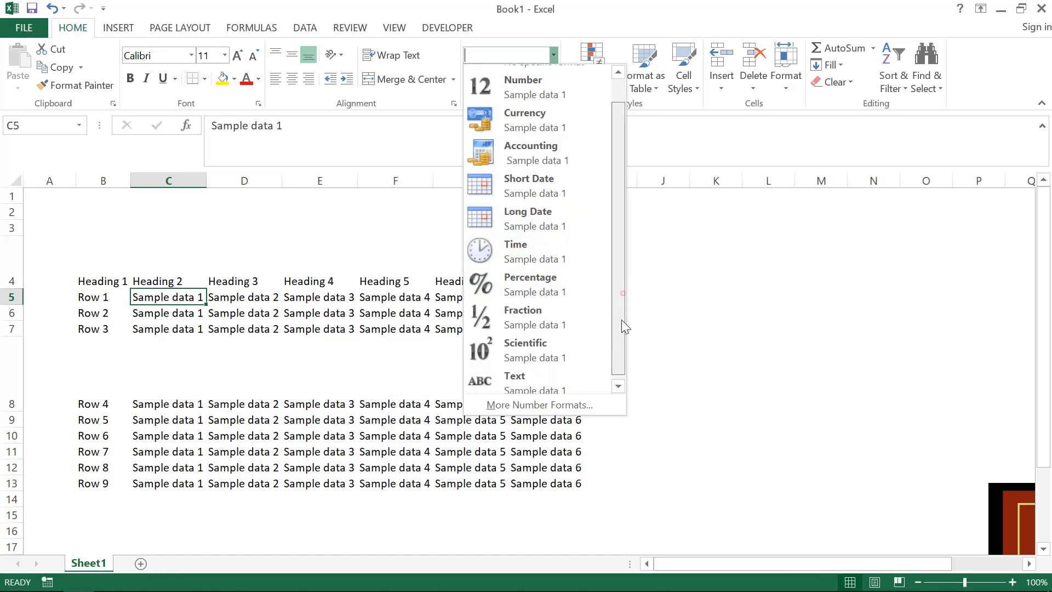
left_click(569, 384)
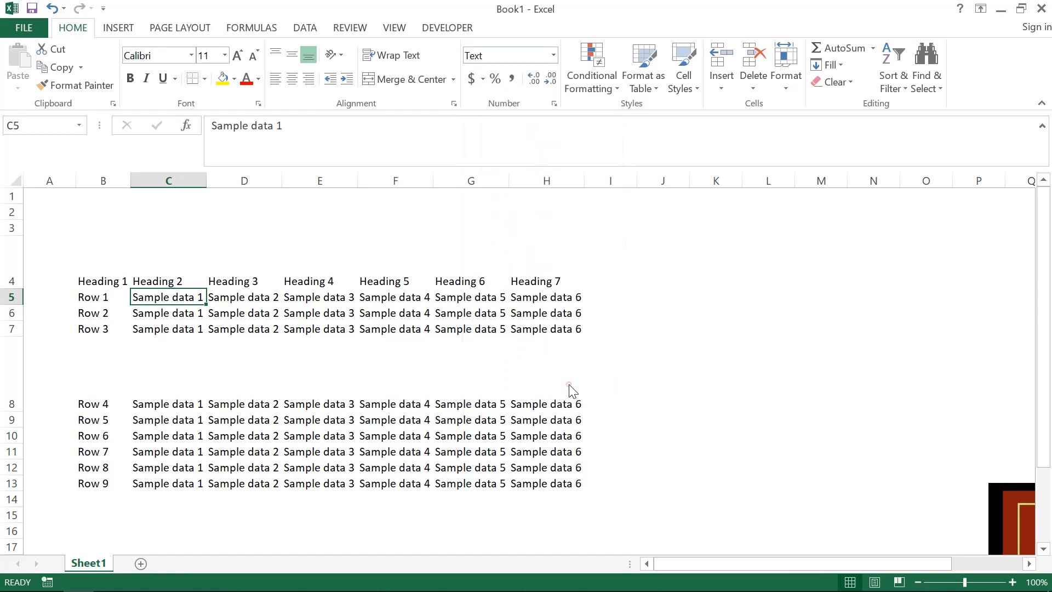
left_click(553, 54)
left_click(541, 70)
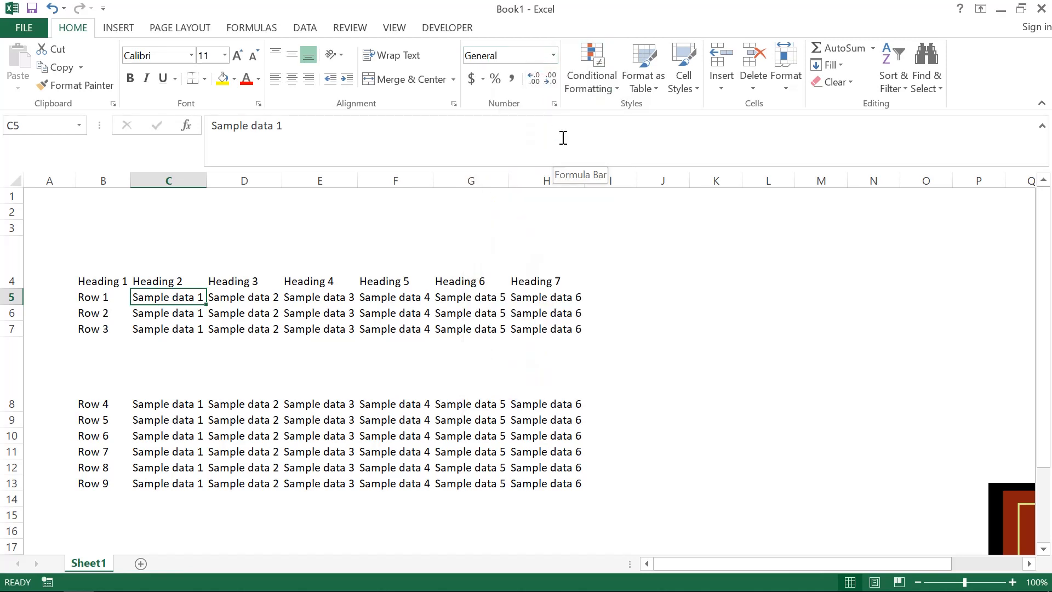
- Replace the content of F5 with the number 1000 and reselect the cell
key("Right")
key("Right")
key("Right")
key("Right")
key("Left")
type("1000")
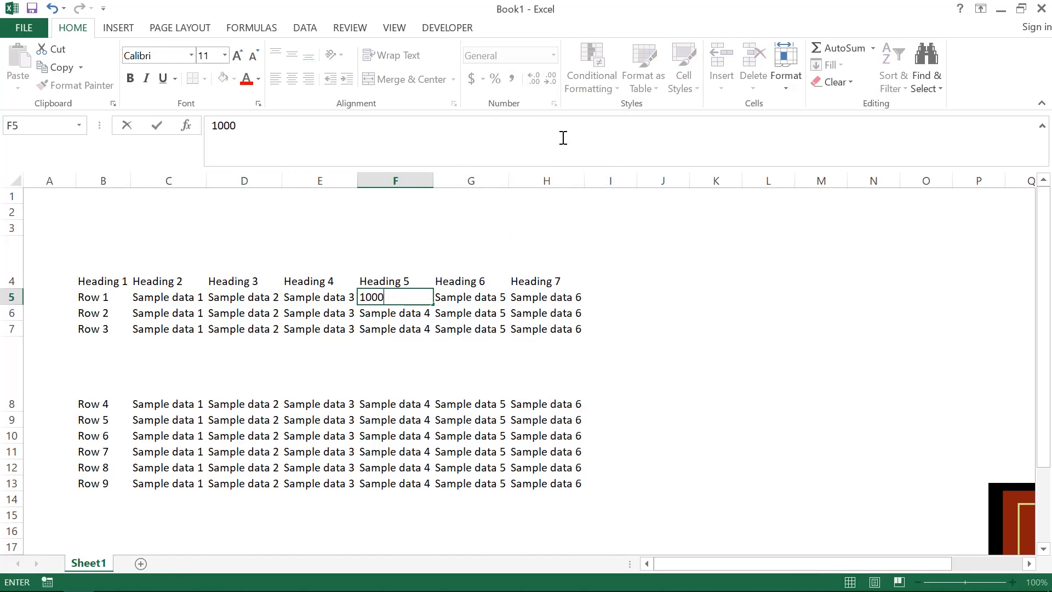
key("Return")
key("Up")
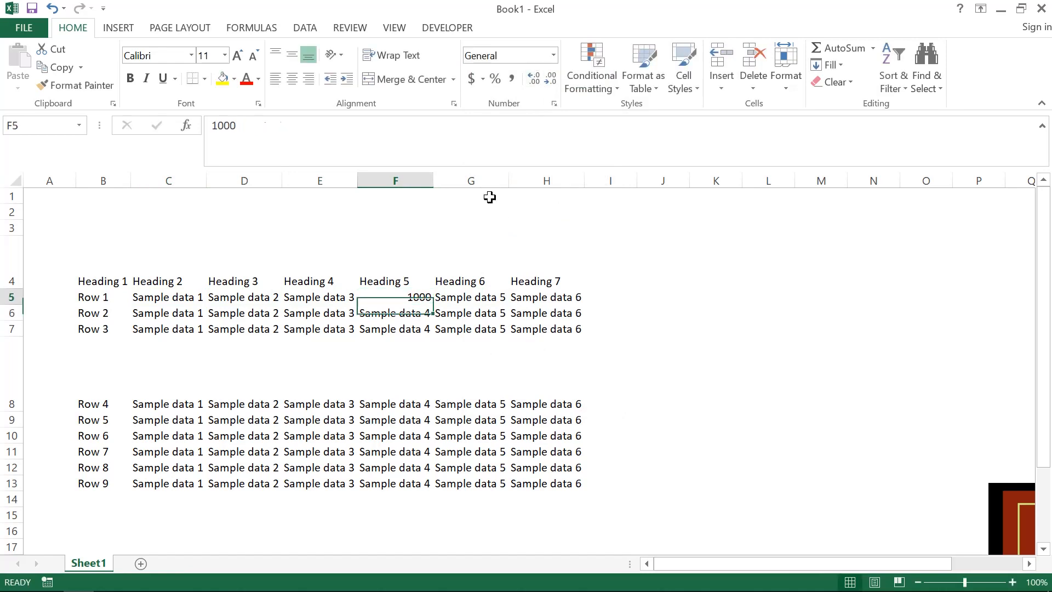
- Apply the Number format to F5, then remove two decimal places and add them back
left_click(552, 56)
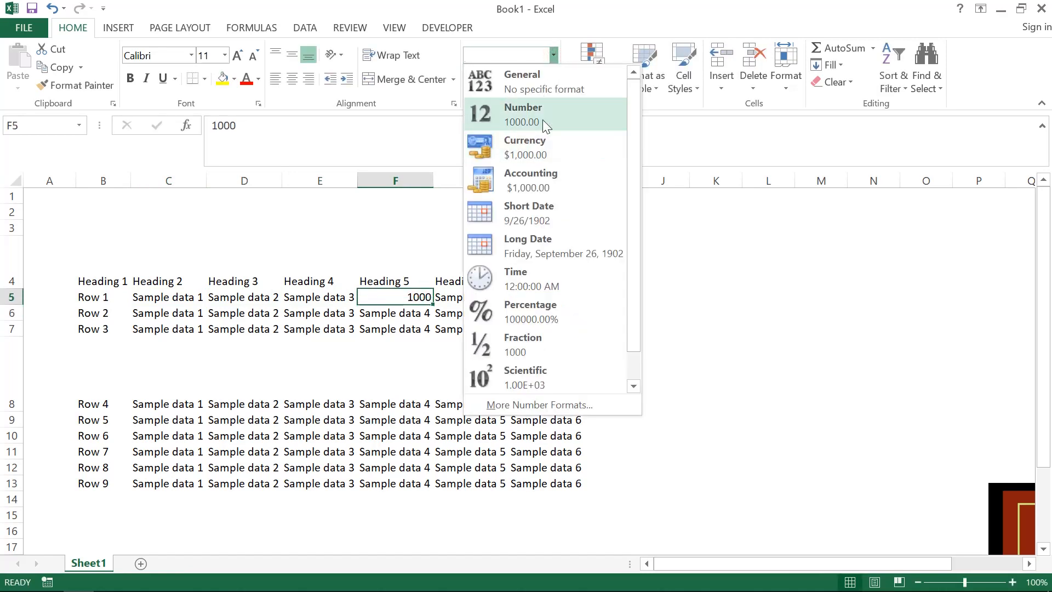
left_click(542, 120)
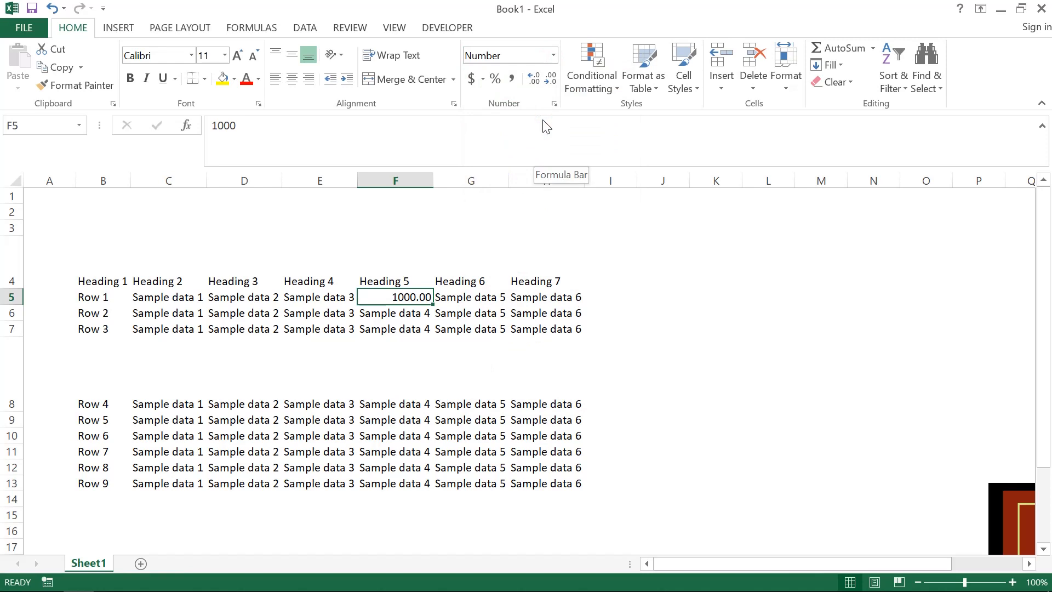
left_click(551, 82)
left_click(551, 82)
left_click(535, 80)
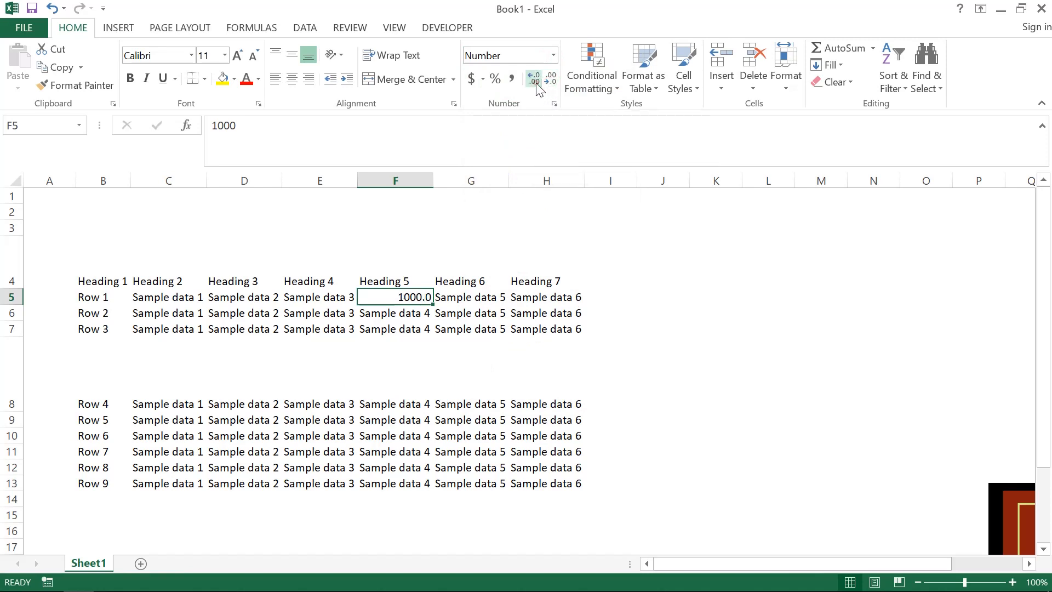
left_click(536, 83)
- Apply the Currency format to F5 and view the additional accounting format settings without changing them
left_click(553, 55)
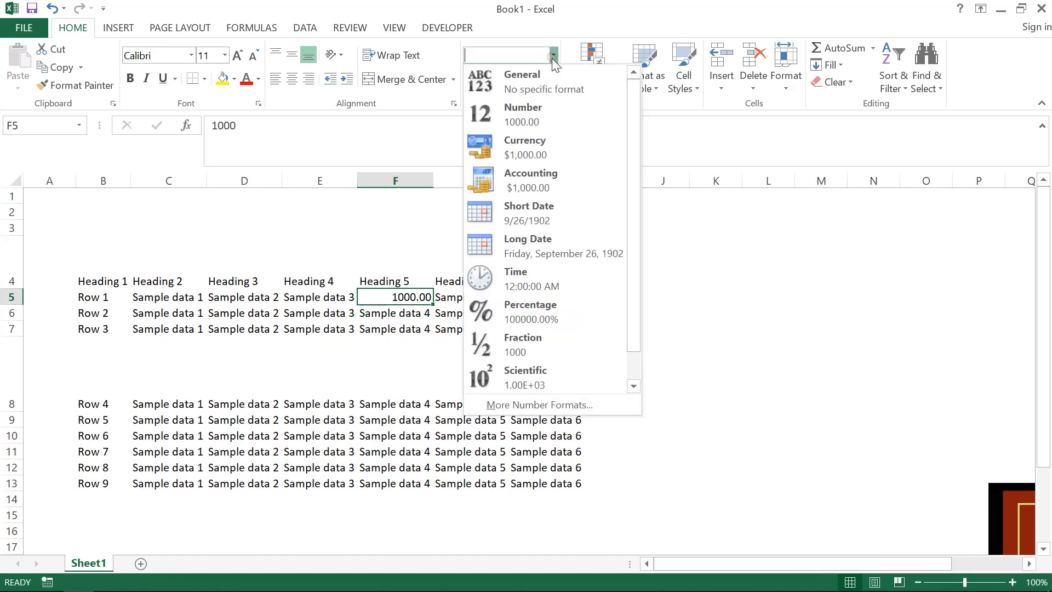
left_click(544, 142)
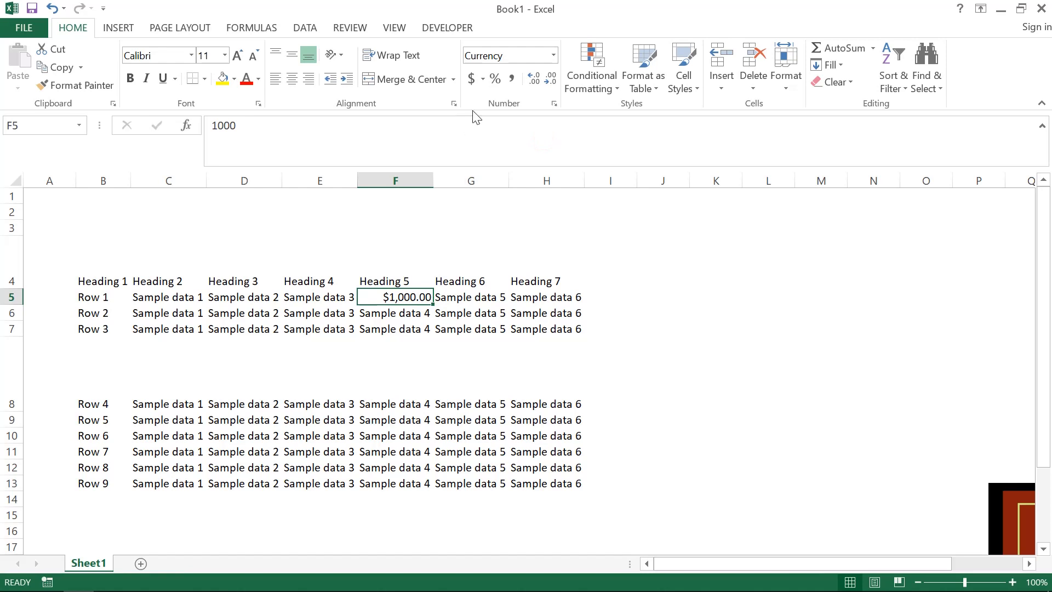
left_click(482, 77)
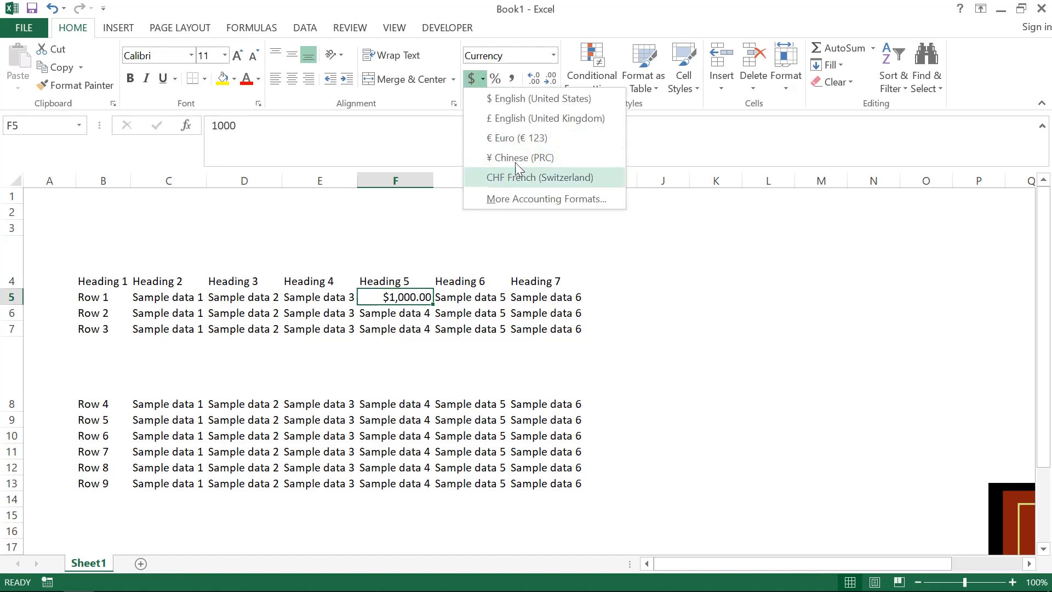
left_click(532, 199)
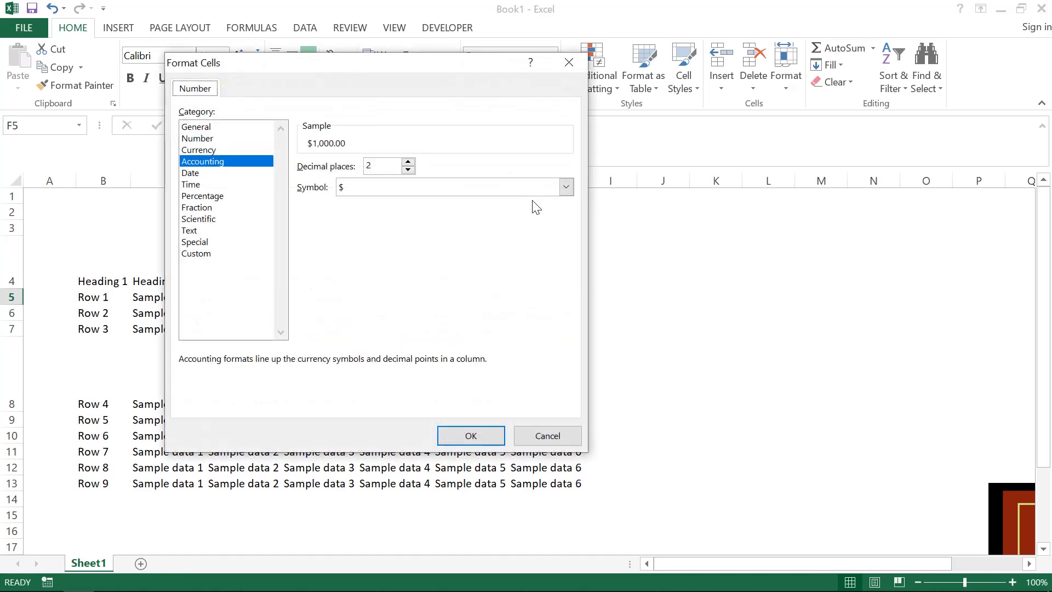
left_click(472, 188)
key("Escape")
key("Escape")
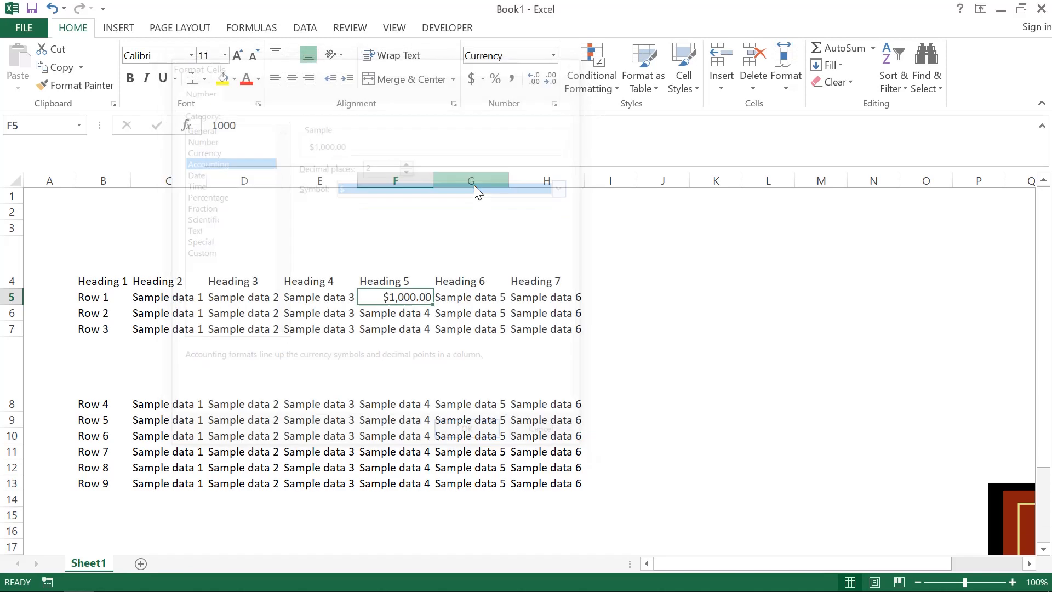
- Try Percent Style and Comma Style on the number in F5
left_click(496, 80)
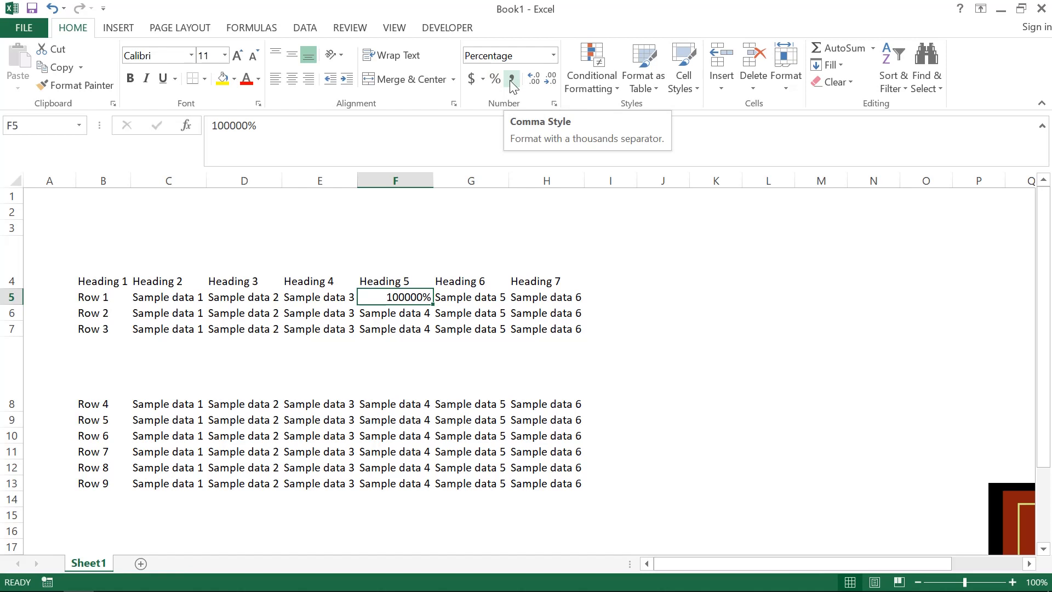
left_click(511, 81)
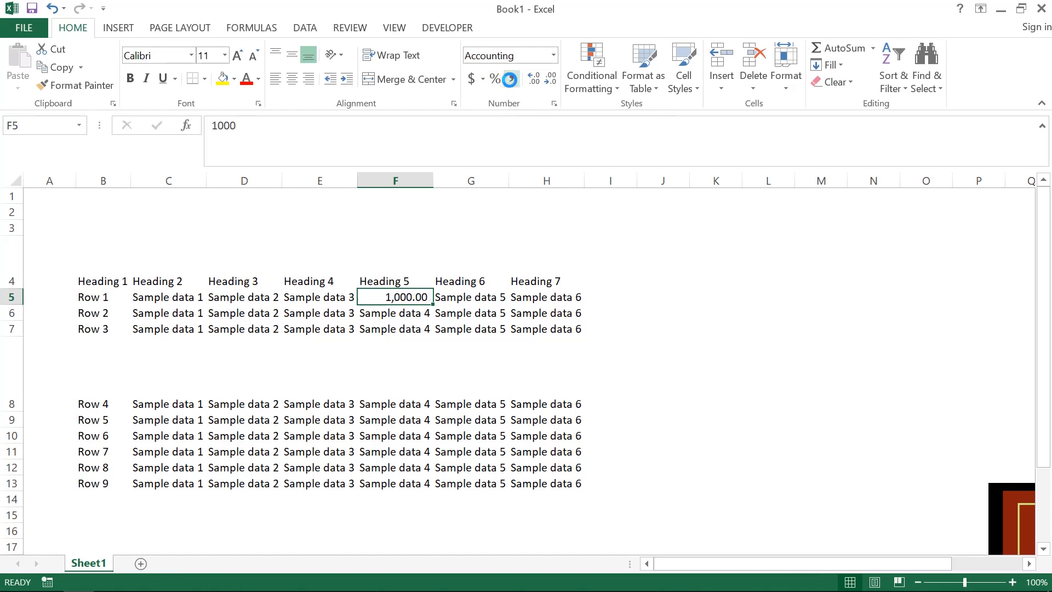
- Set the number format of F5 to Accounting
left_click(553, 55)
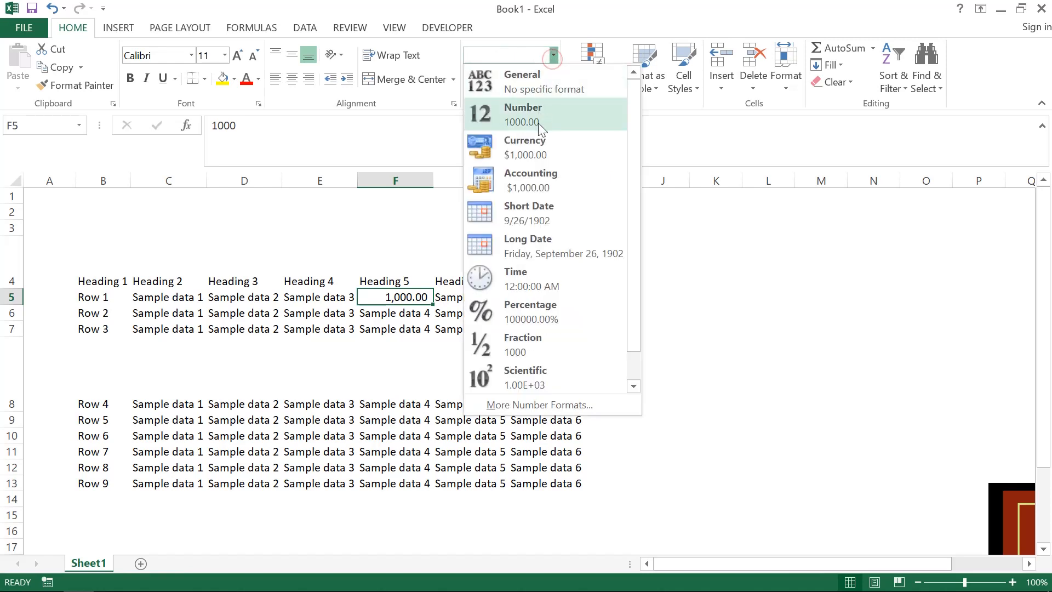
left_click(553, 179)
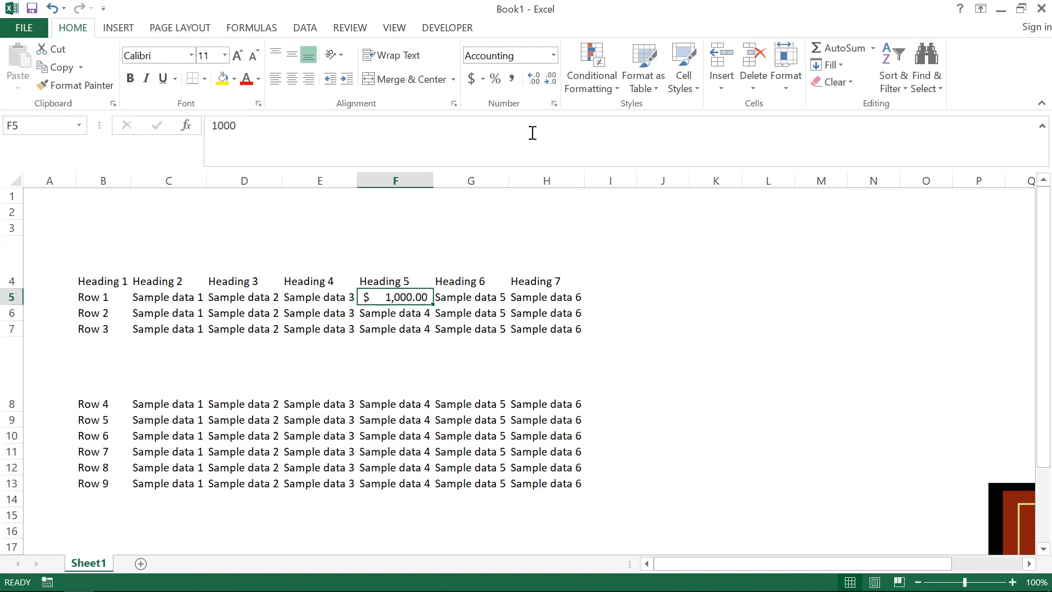
- Examine the Conditional Formatting options: Highlight Cells Rules, Top/Bottom Rules, Data Bars, Color Scales and Icon Sets
left_click(601, 61)
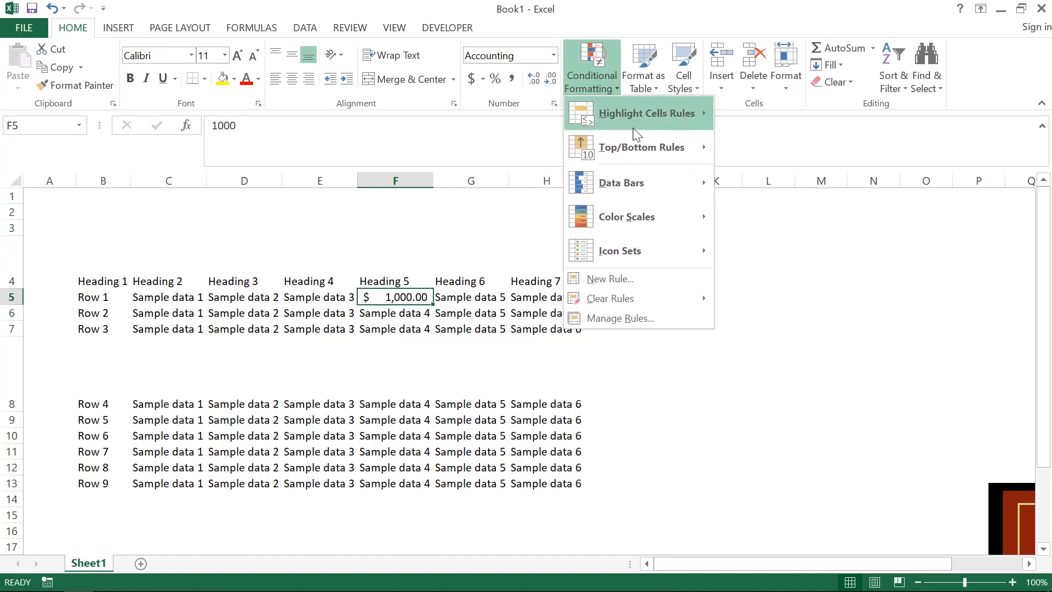
mouse_move(666, 114)
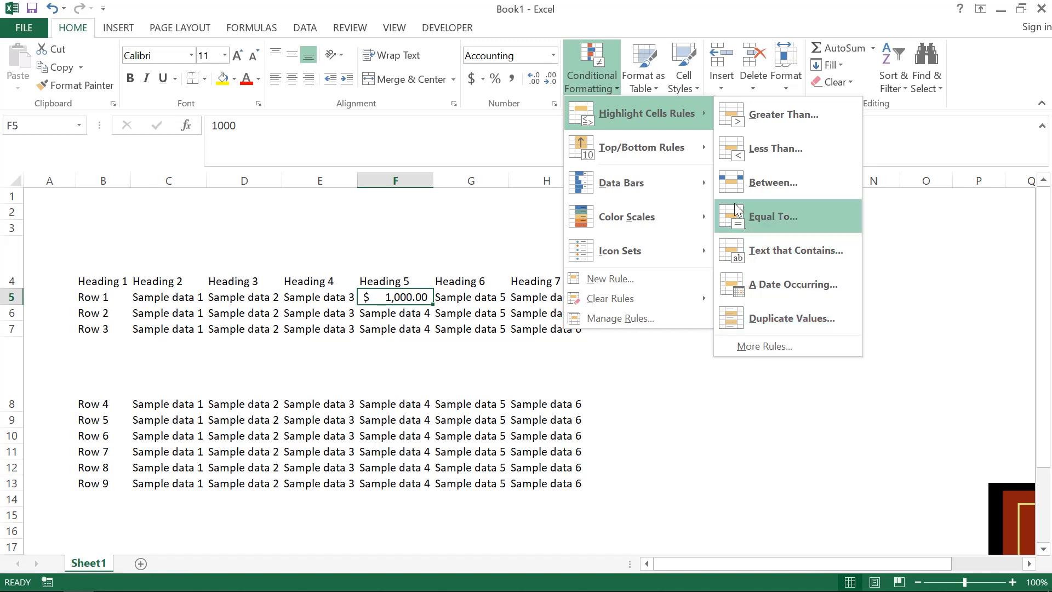
mouse_move(669, 134)
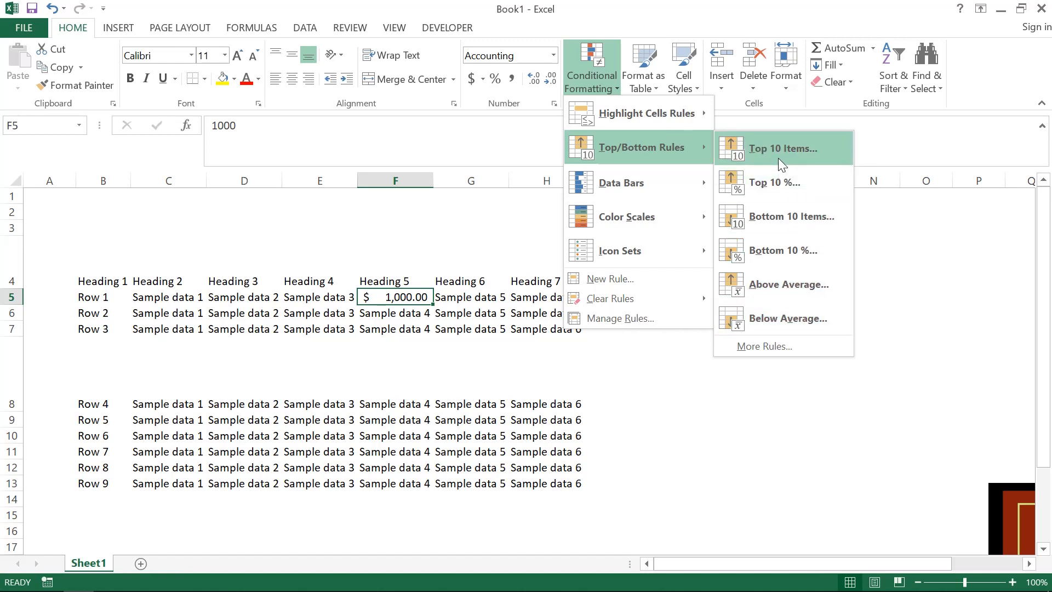
mouse_move(674, 198)
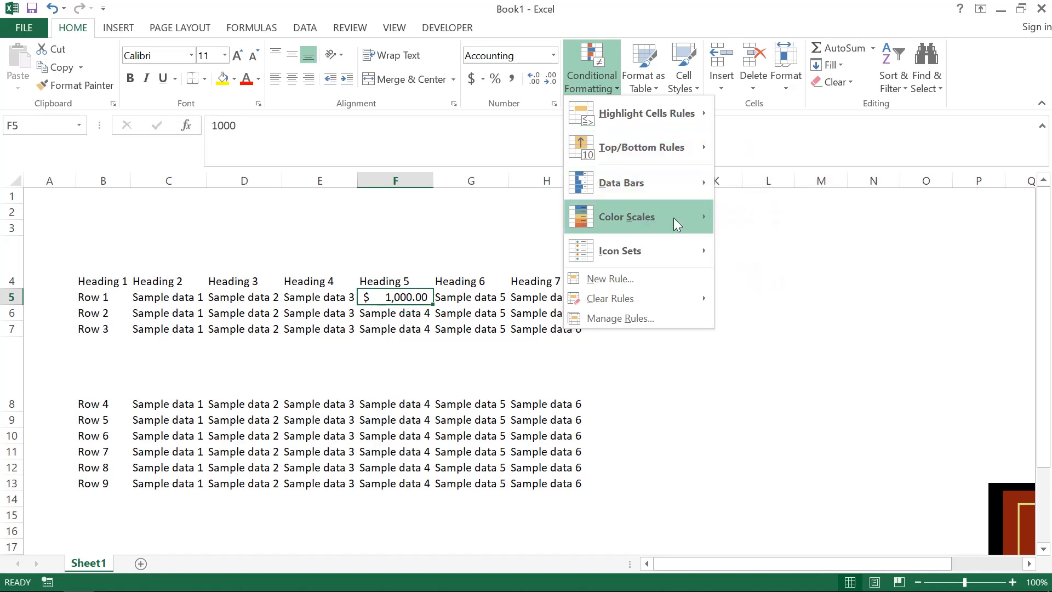
mouse_move(674, 218)
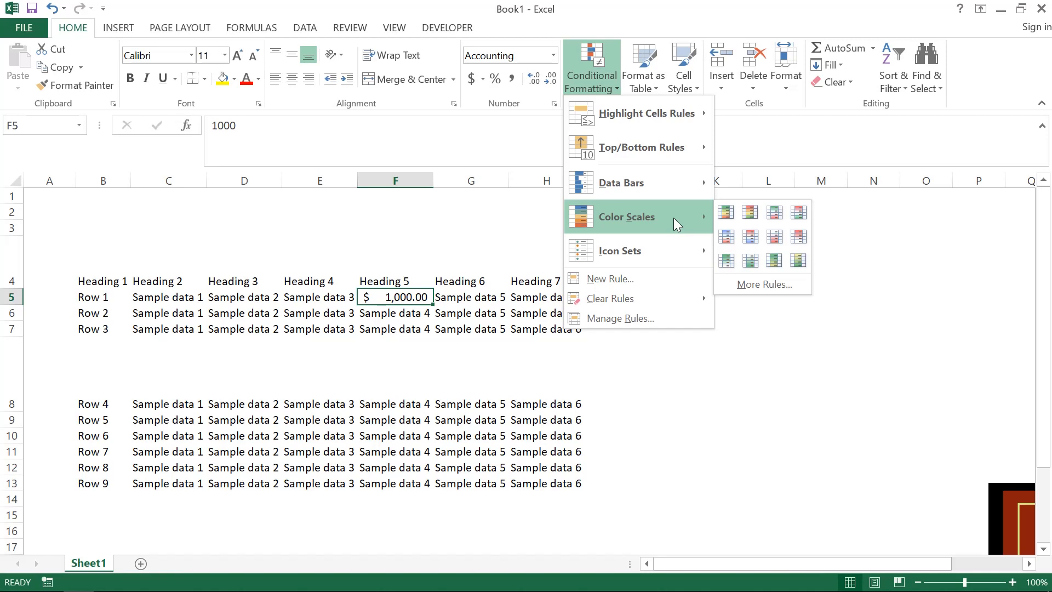
mouse_move(661, 251)
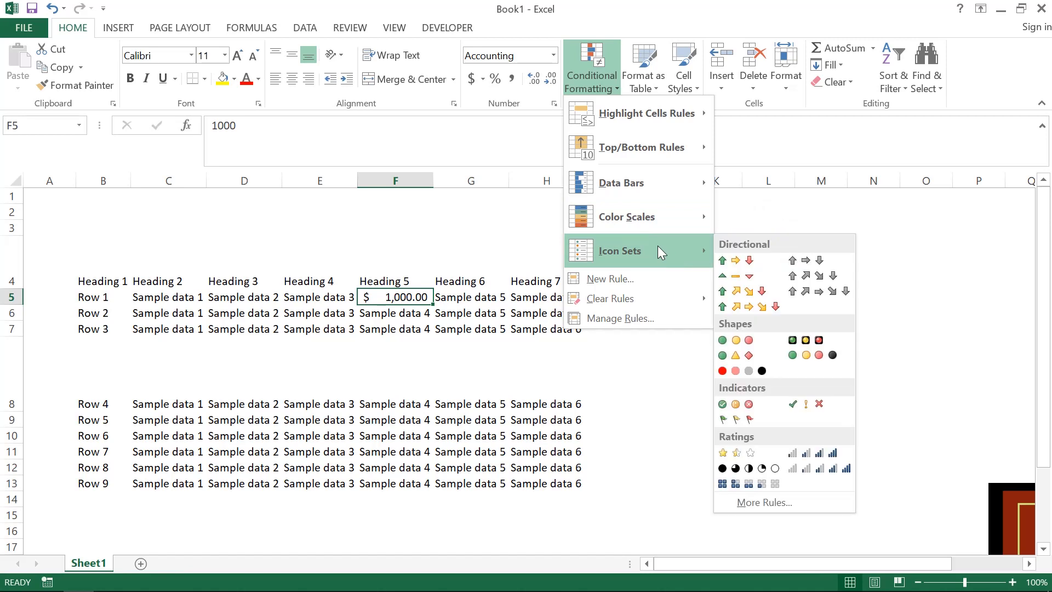
key("Escape")
key("Escape")
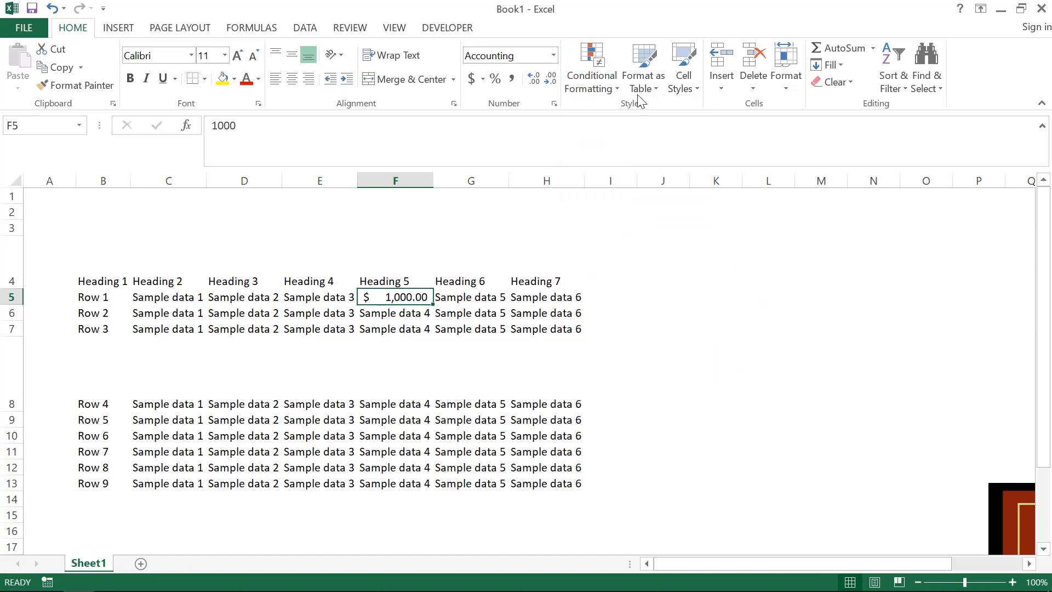
- Format the range B4:H13 as a table with headers, using a blue style
left_click(100, 280)
key("ctrl+shift+Right")
key("ctrl+shift+Down")
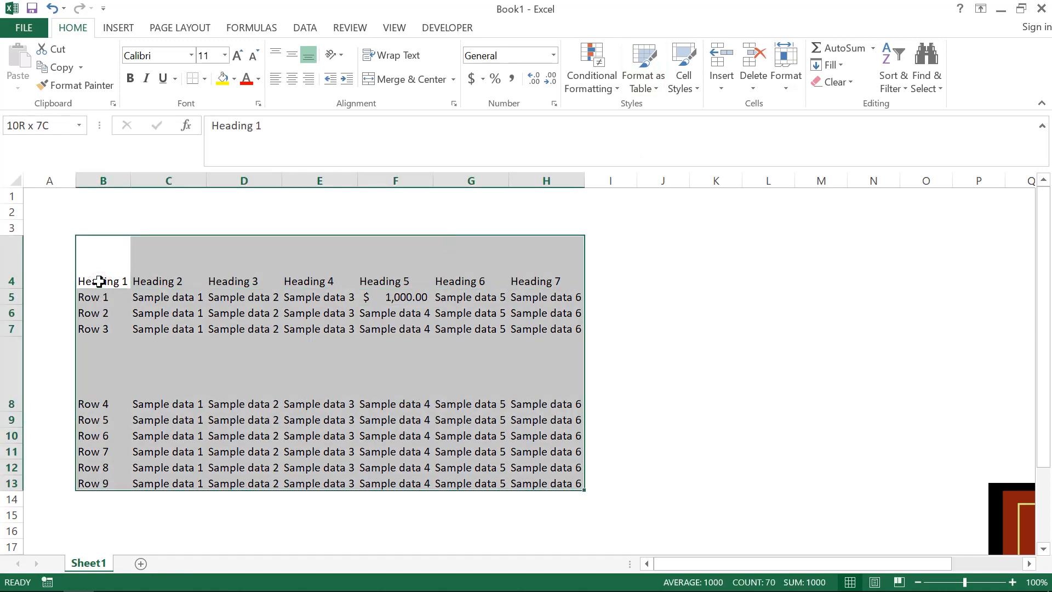
left_click(654, 65)
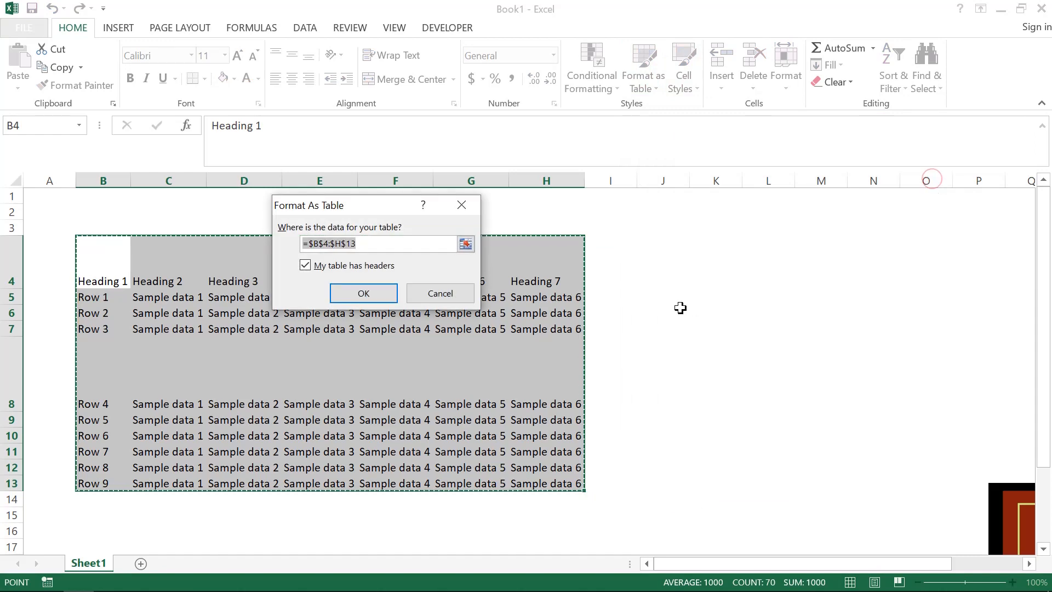
left_click(377, 292)
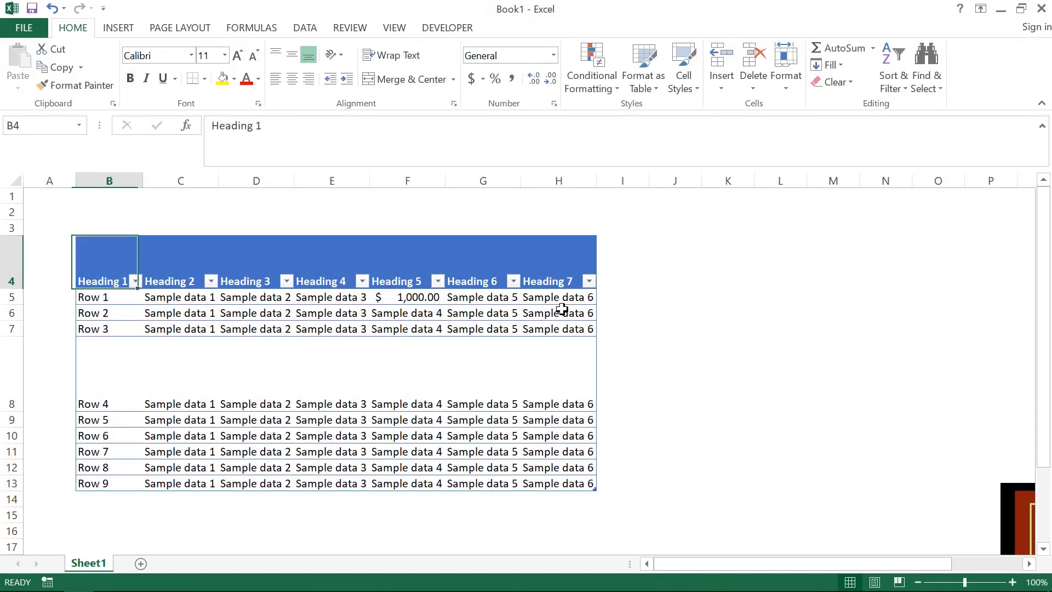
- Select the Heading 6 cell in G4 and view the available cell styles without applying one
key("Right")
key("Right")
key("Right")
key("Right")
key("Right")
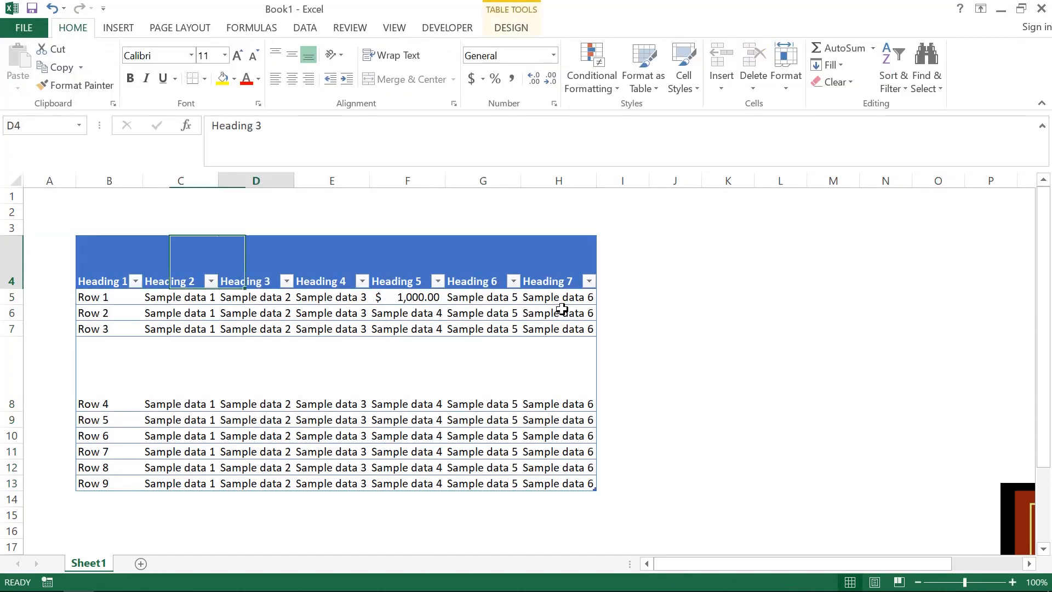
left_click(674, 77)
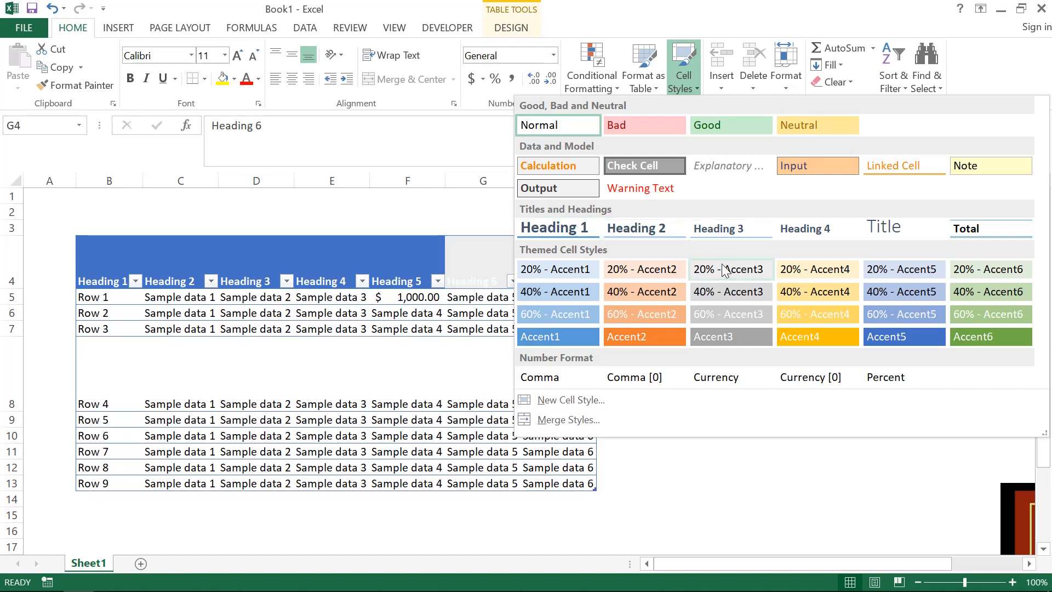
key("Escape")
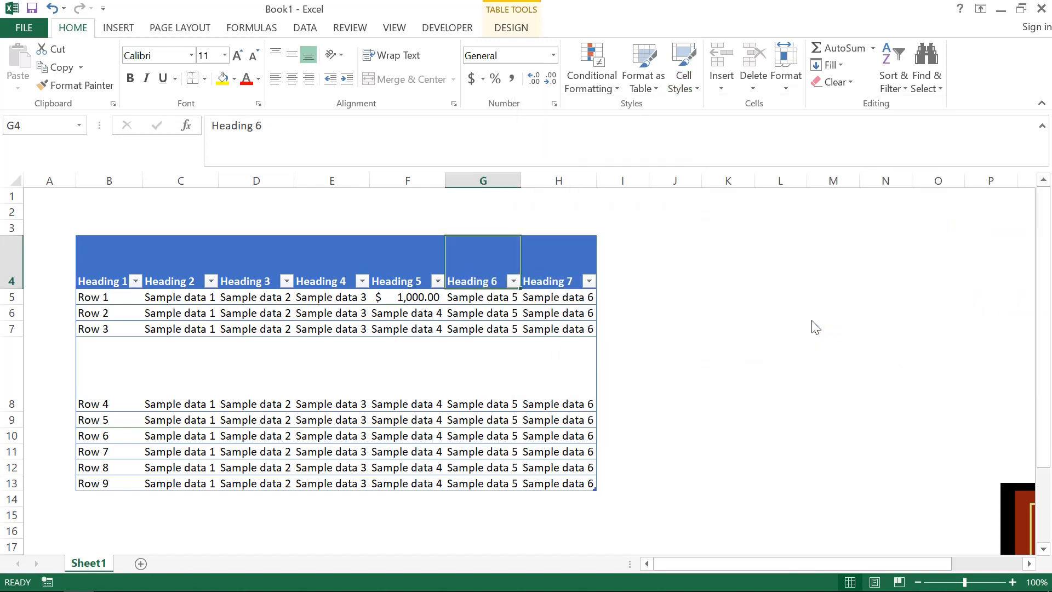
- Examine the Insert, Delete and Format commands for cells, including Tab Color, and compare them with Sheet1's own tab options
left_click(736, 84)
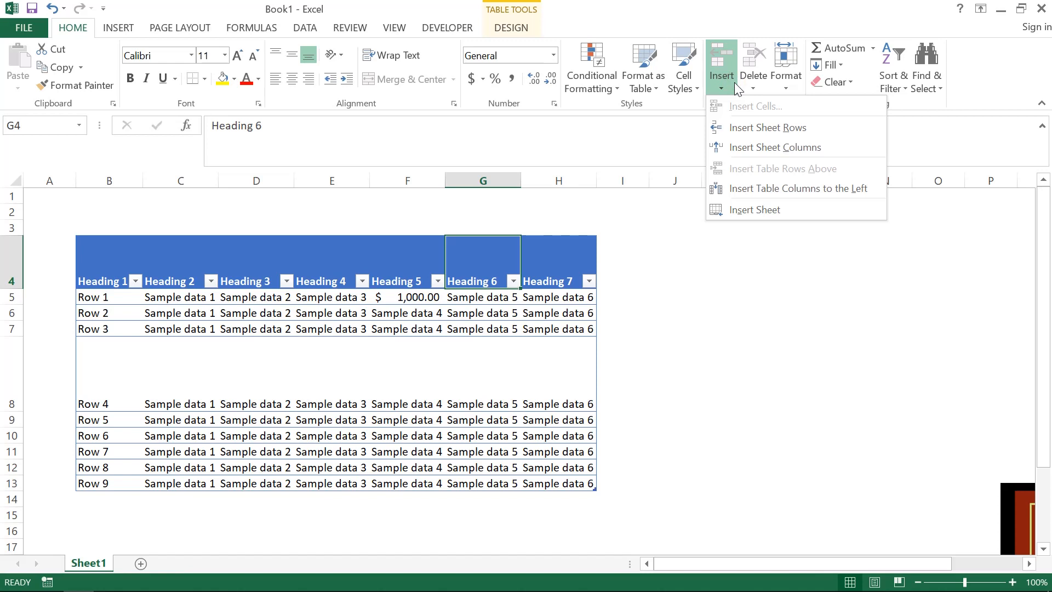
left_click(762, 78)
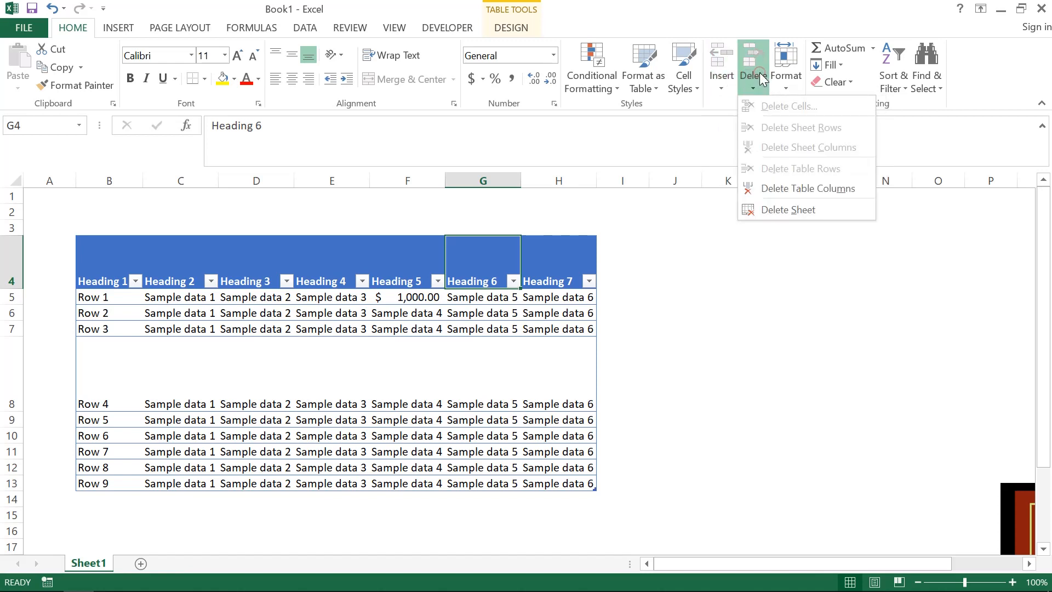
left_click(760, 78)
left_click(759, 76)
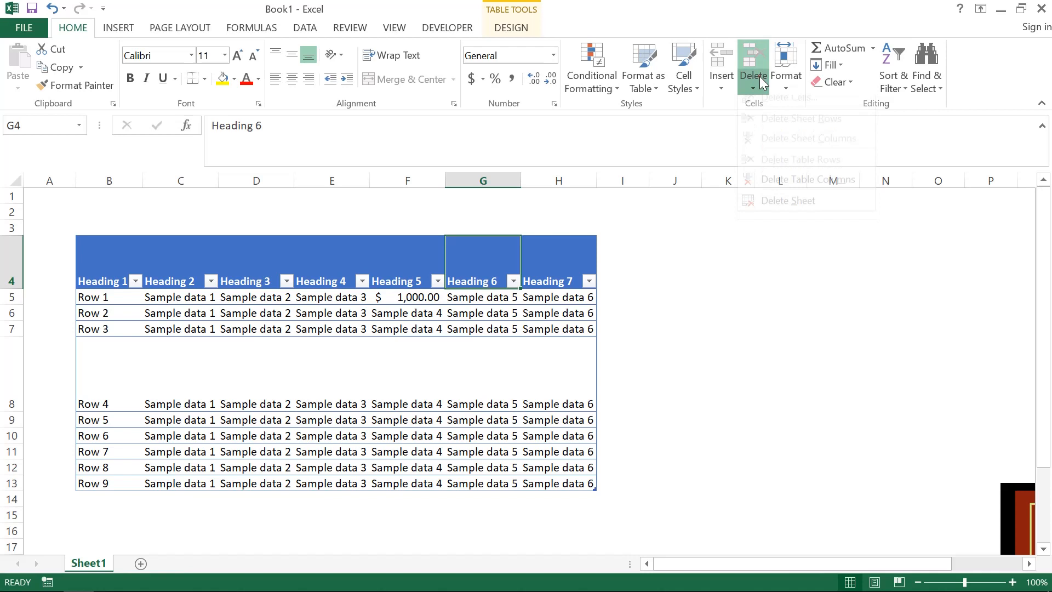
left_click(793, 81)
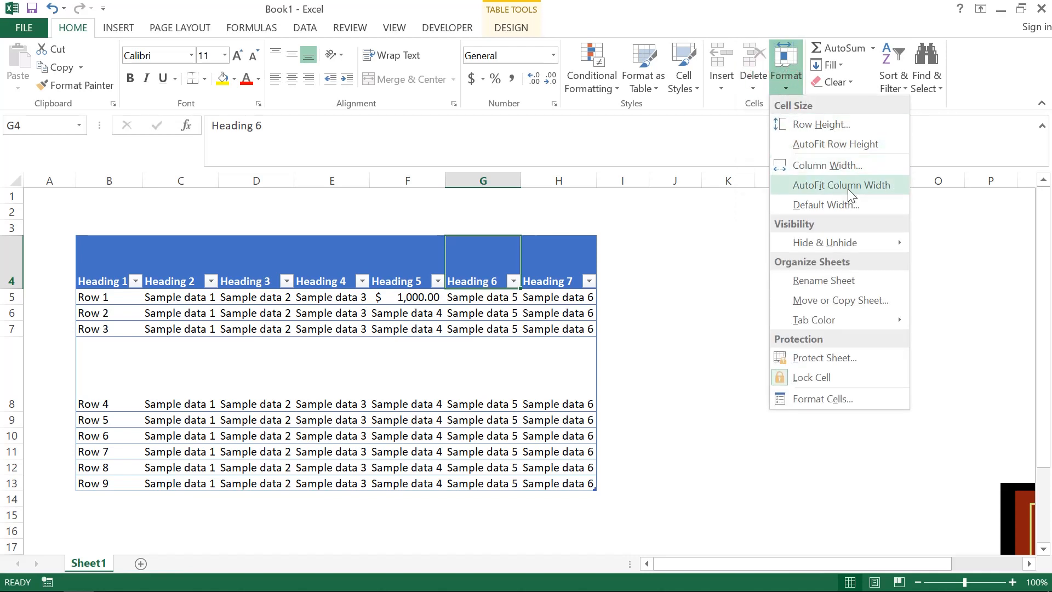
mouse_move(849, 243)
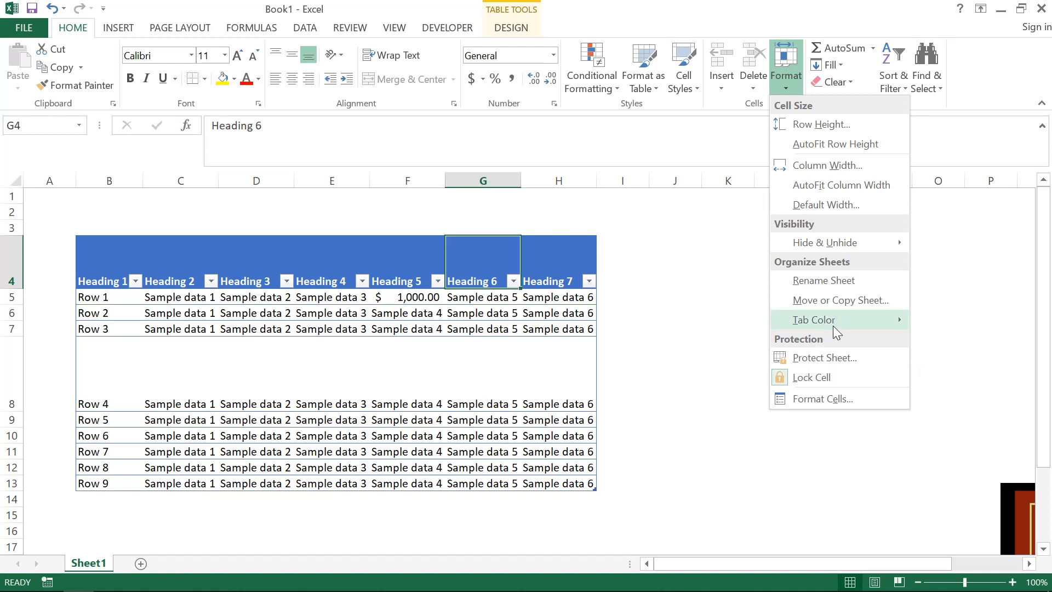
mouse_move(833, 325)
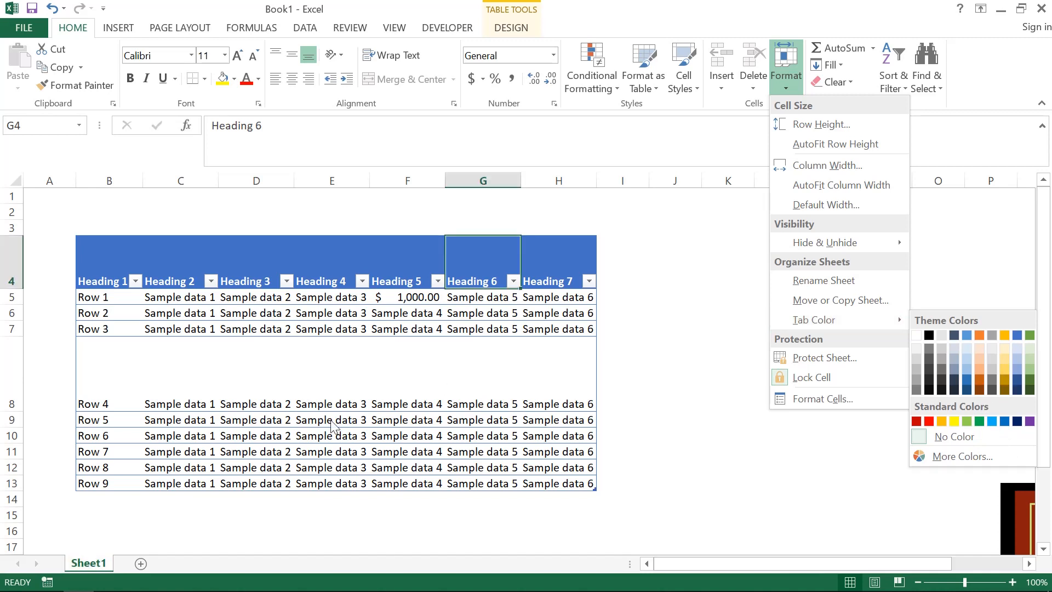
right_click(85, 563)
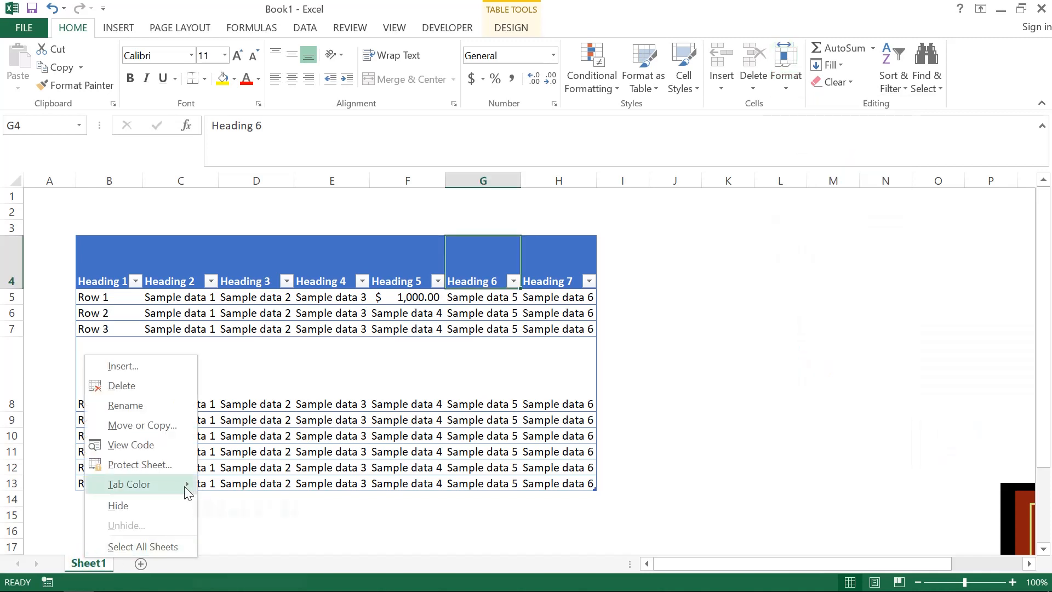
mouse_move(184, 486)
left_click(784, 72)
left_click(784, 71)
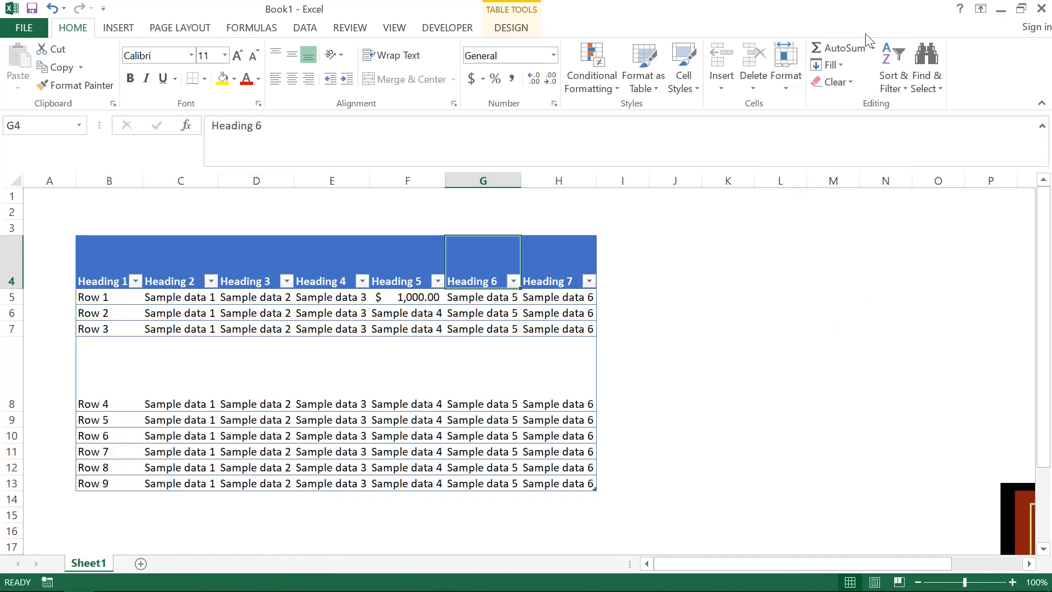
- Fill cell G14 below the table with the value from the cell above using Fill Down
left_click(493, 497)
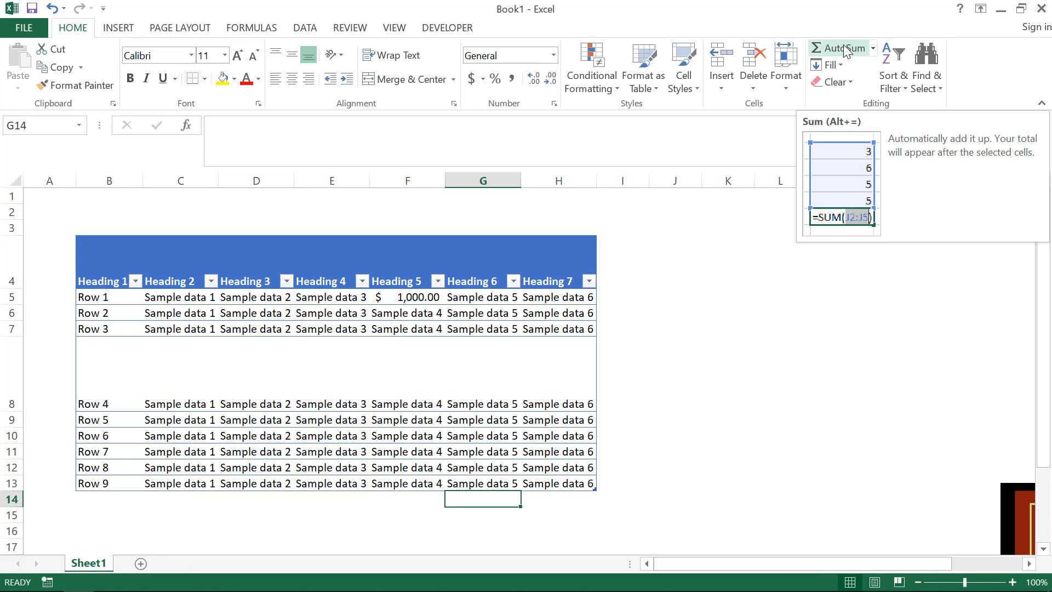
left_click(837, 67)
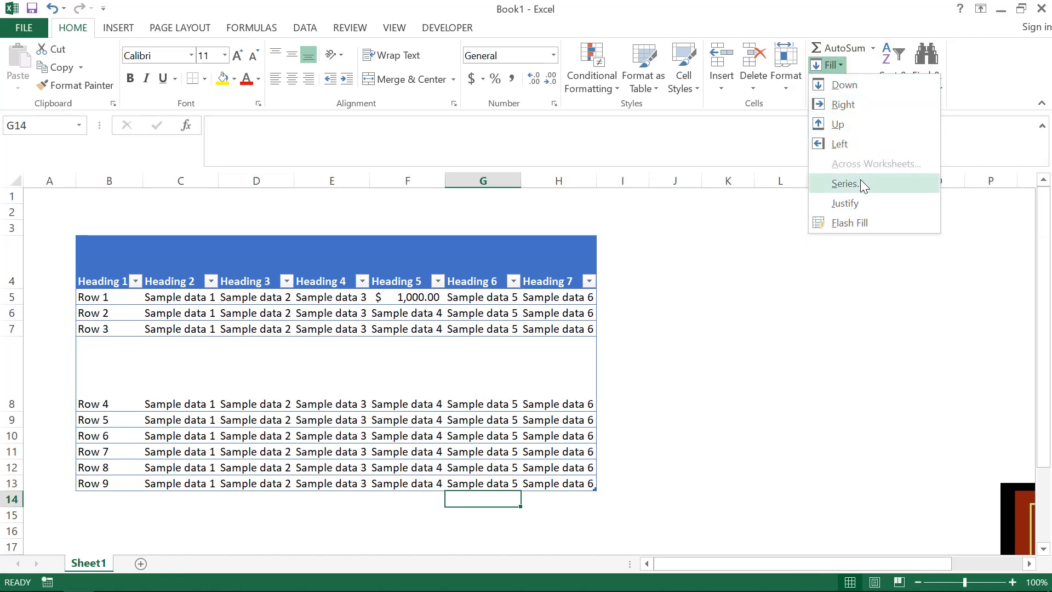
left_click(906, 88)
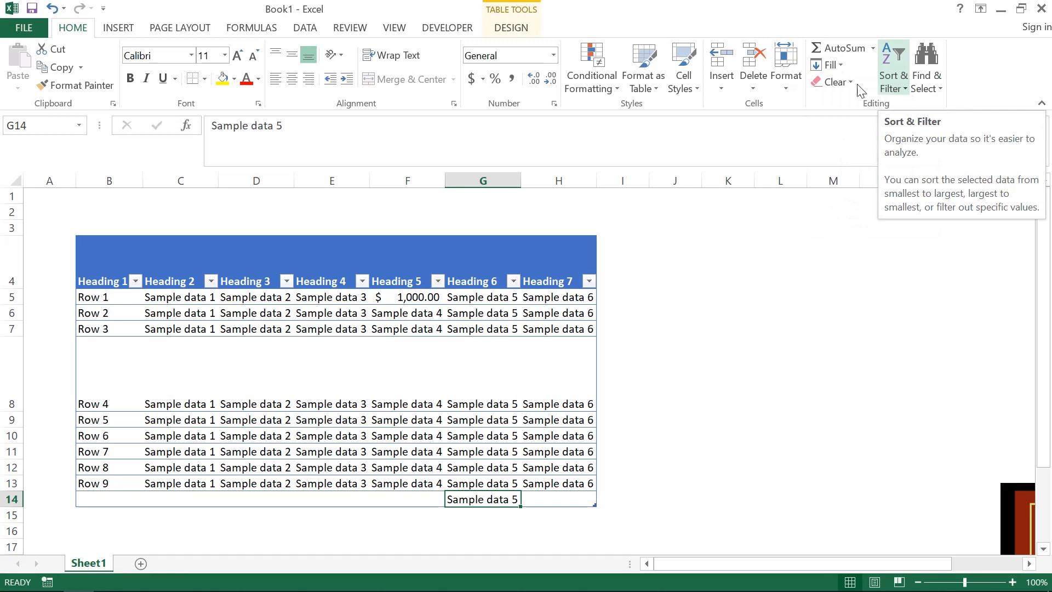
key("Right")
key("Left")
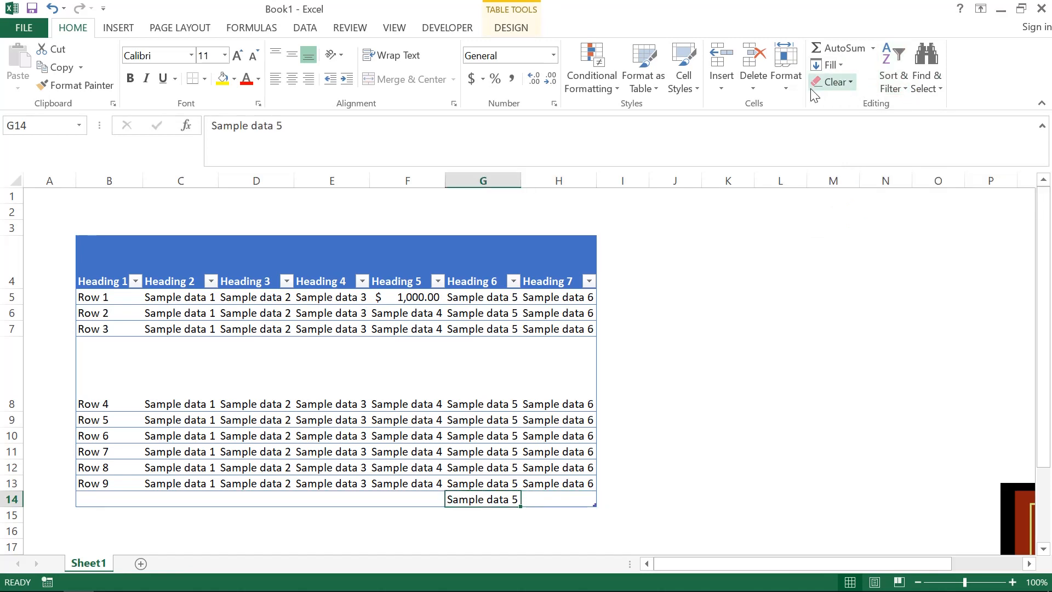
- Try Flash Fill on G14 and clear everything from the cell with Clear All
left_click(832, 66)
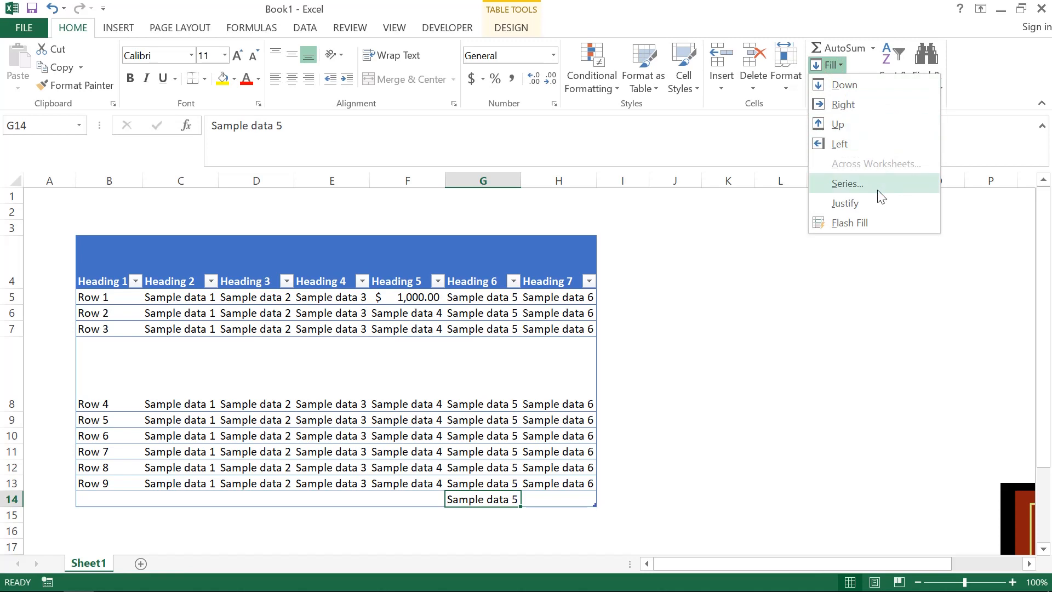
left_click(876, 228)
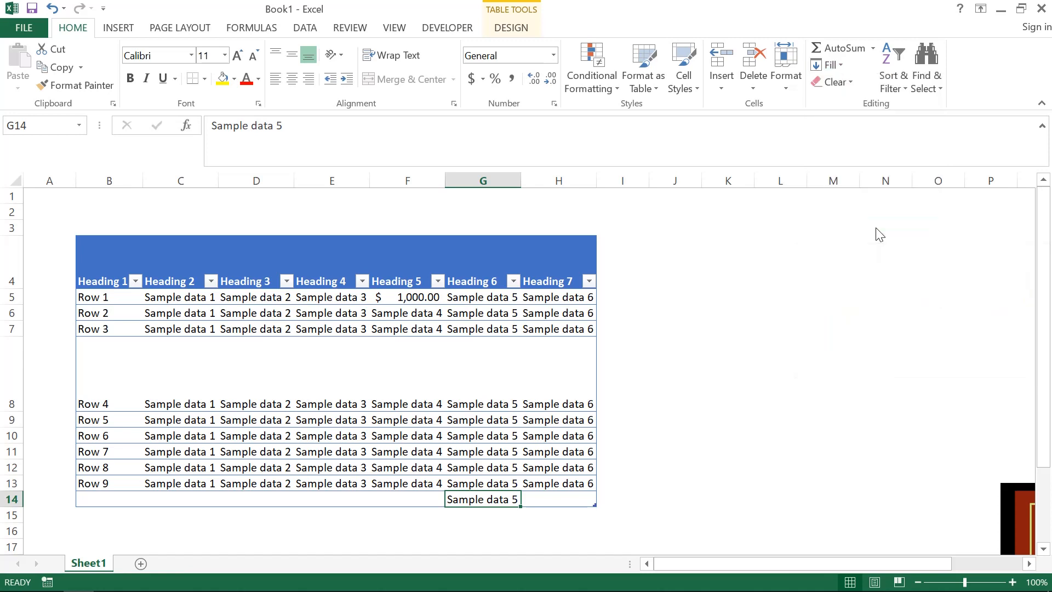
left_click(844, 80)
left_click(857, 102)
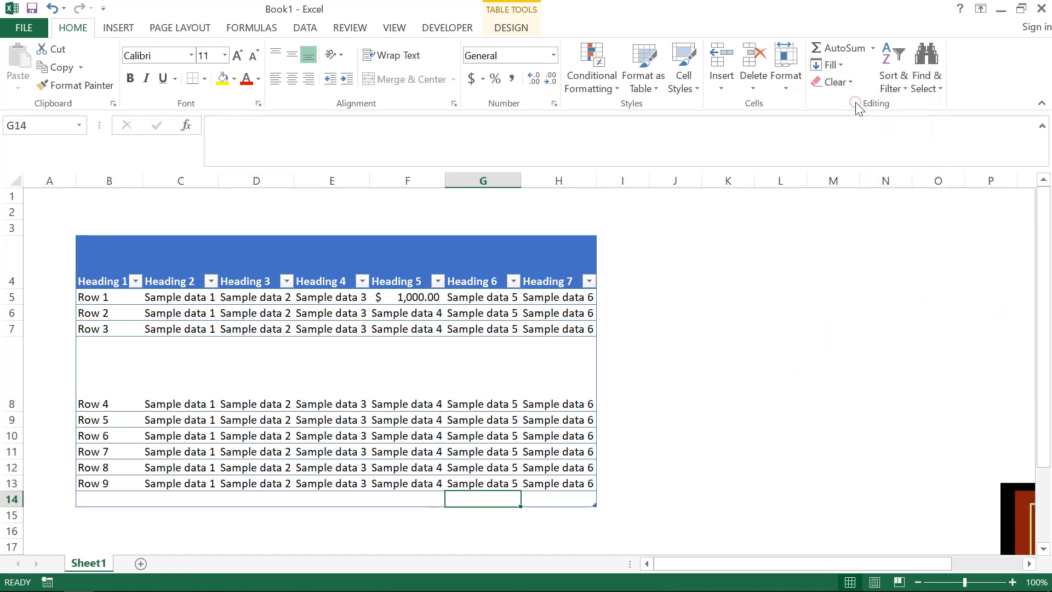
- Clear the formats, contents and comments of cell G13
key("Up")
left_click(848, 80)
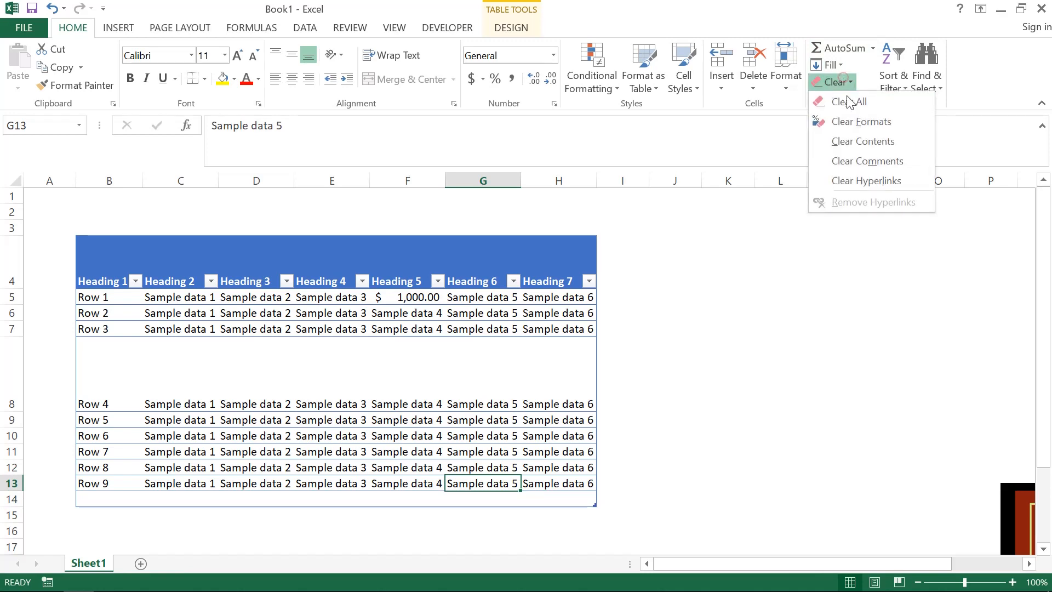
left_click(865, 122)
left_click(843, 81)
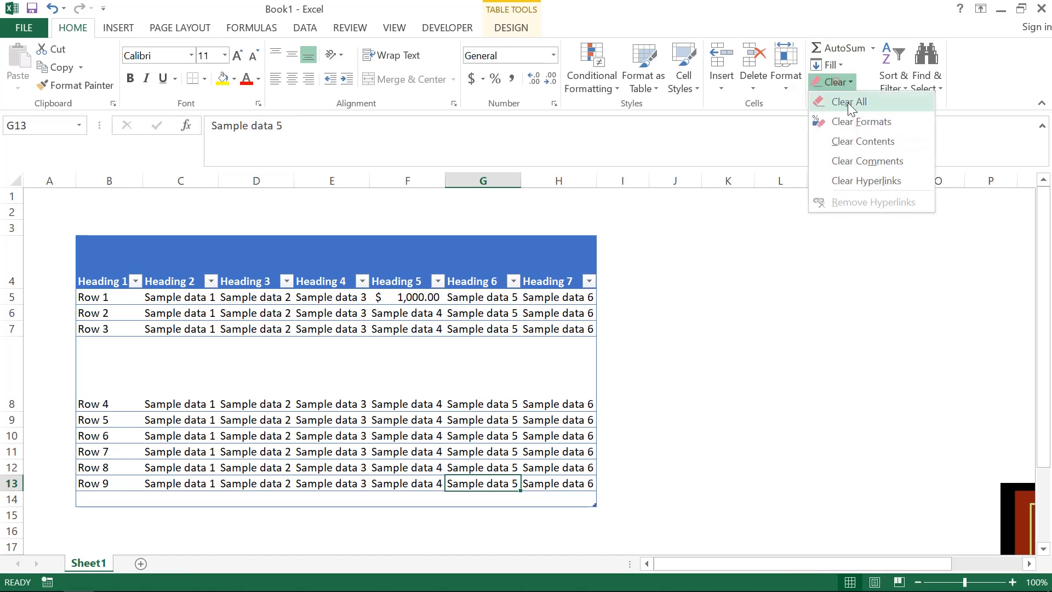
left_click(854, 140)
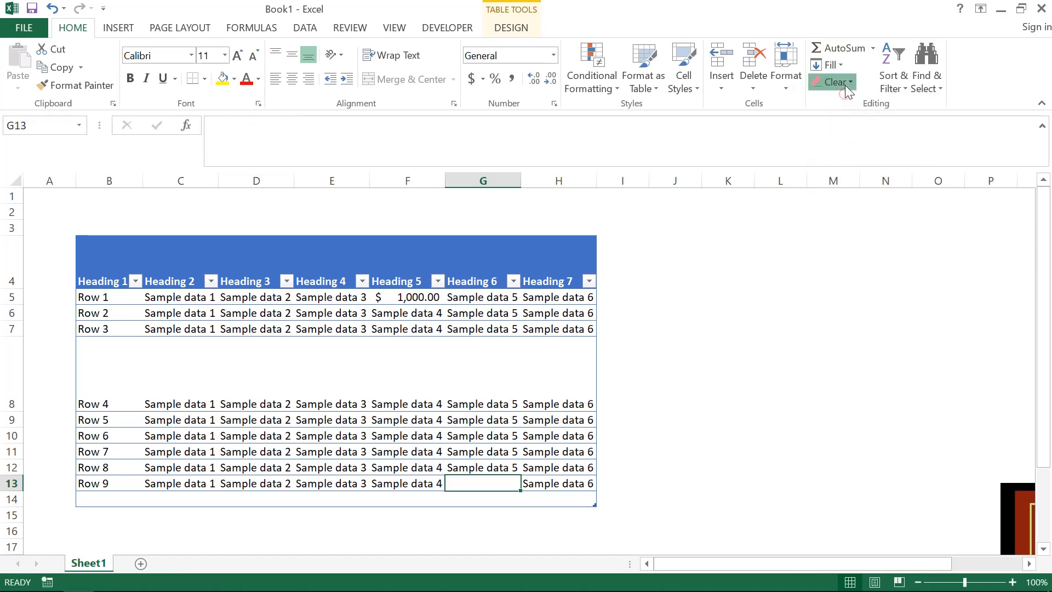
left_click(845, 84)
left_click(862, 161)
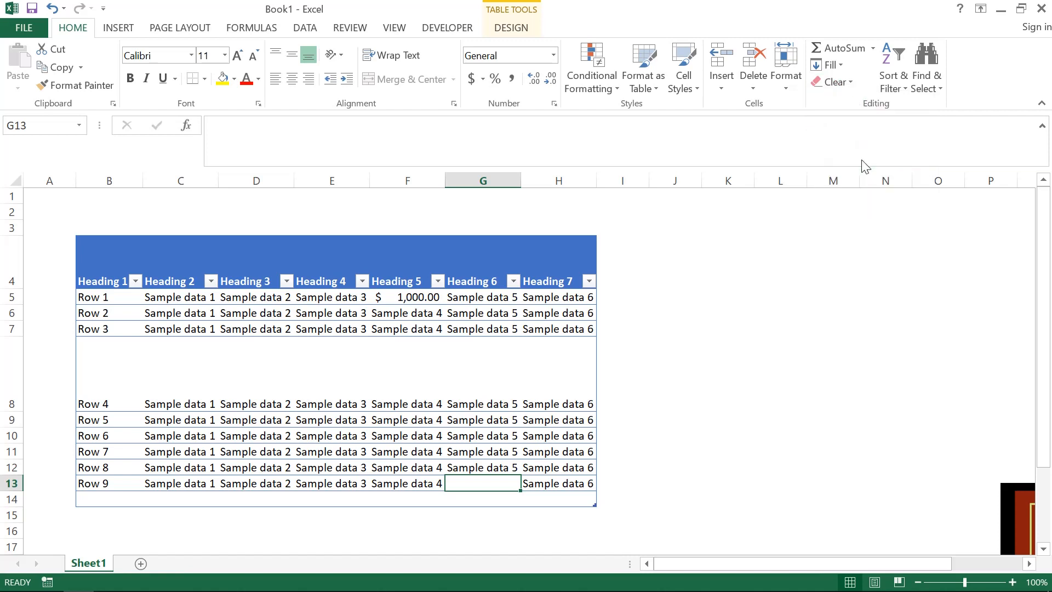
- View the Sort & Filter options, the Heading 2 filter list and the Find & Select commands without changing anything
left_click(892, 80)
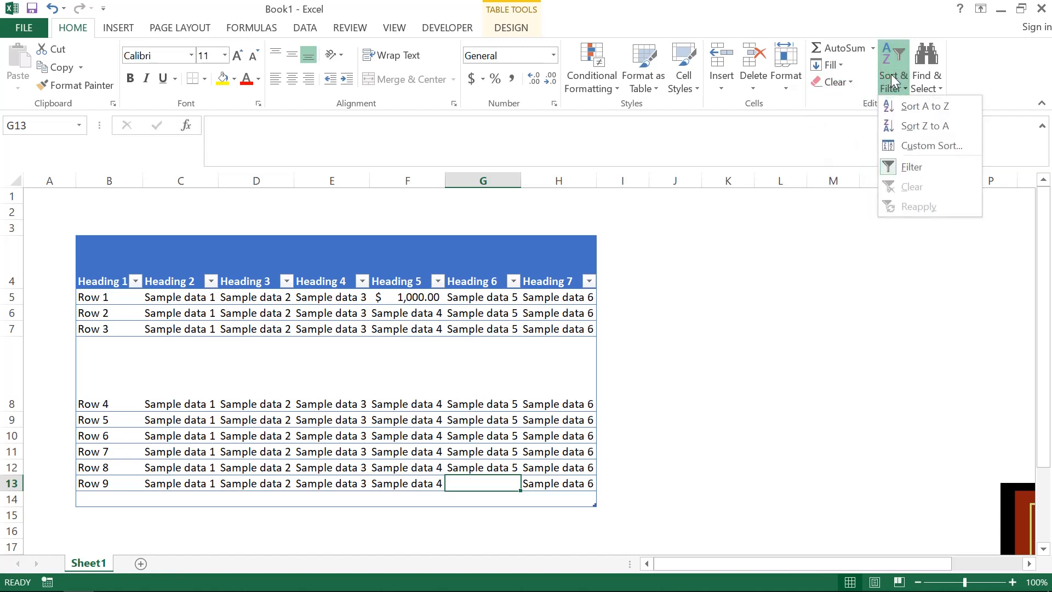
left_click(891, 74)
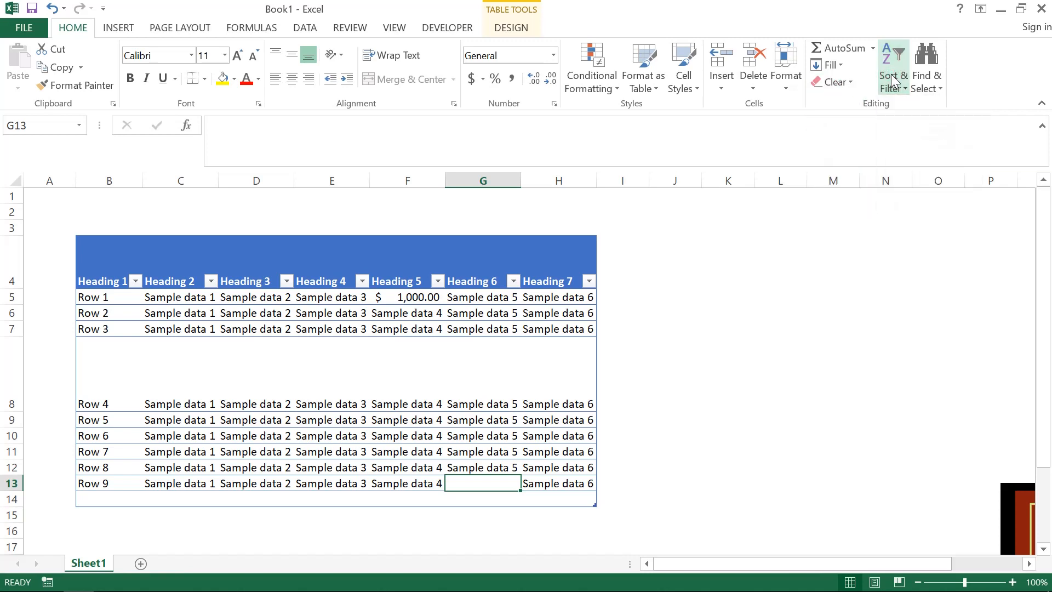
left_click(211, 282)
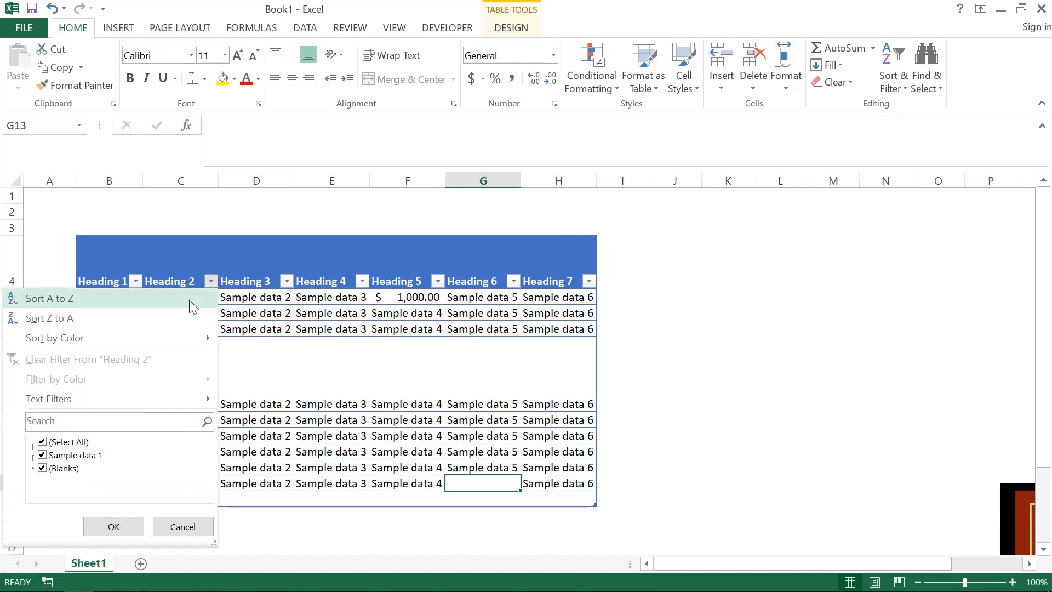
left_click(891, 85)
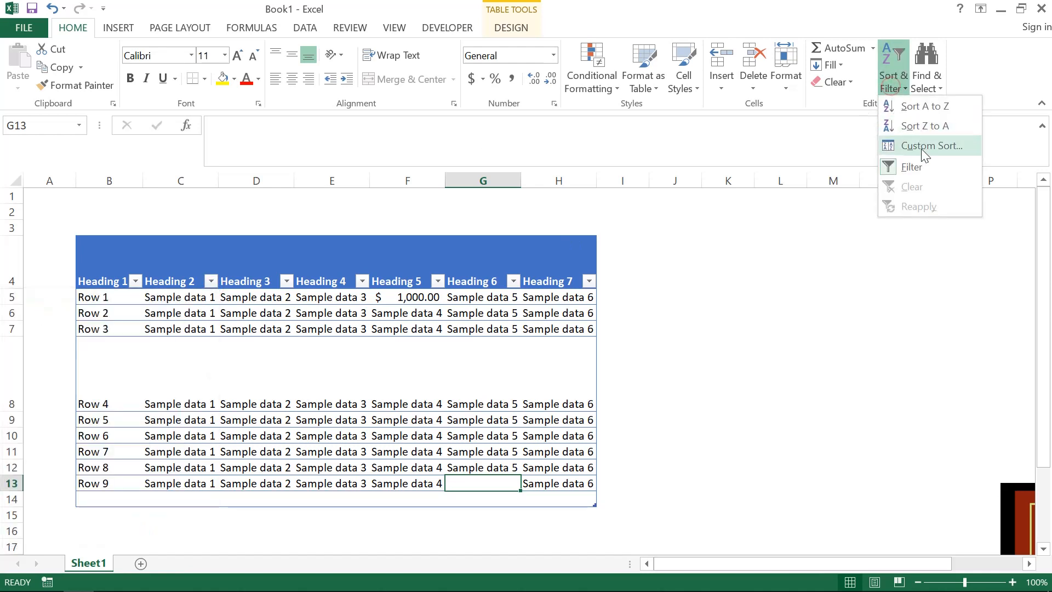
left_click(932, 89)
left_click(933, 90)
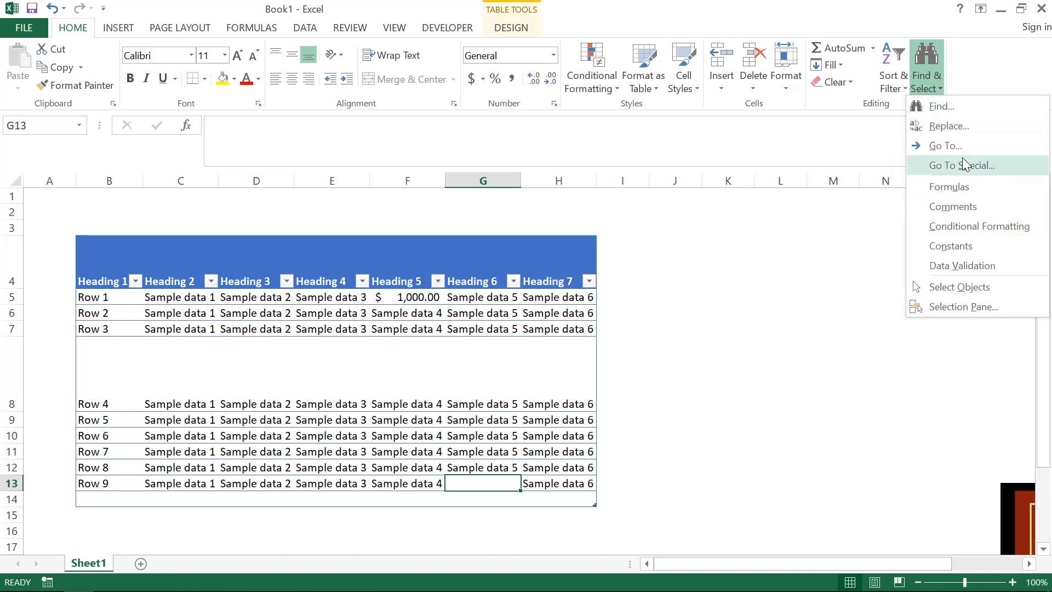
key("Escape")
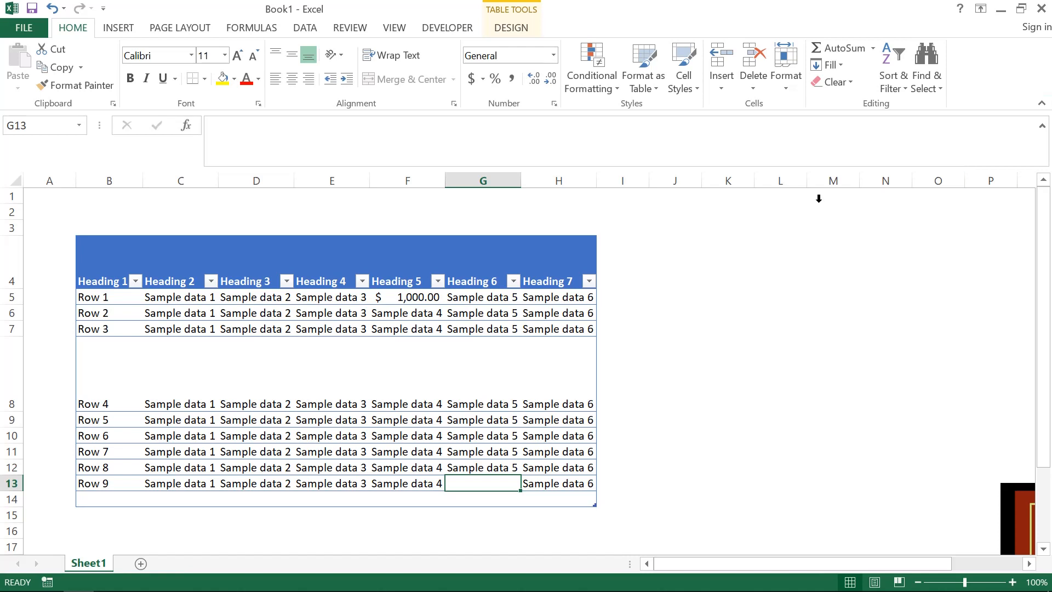